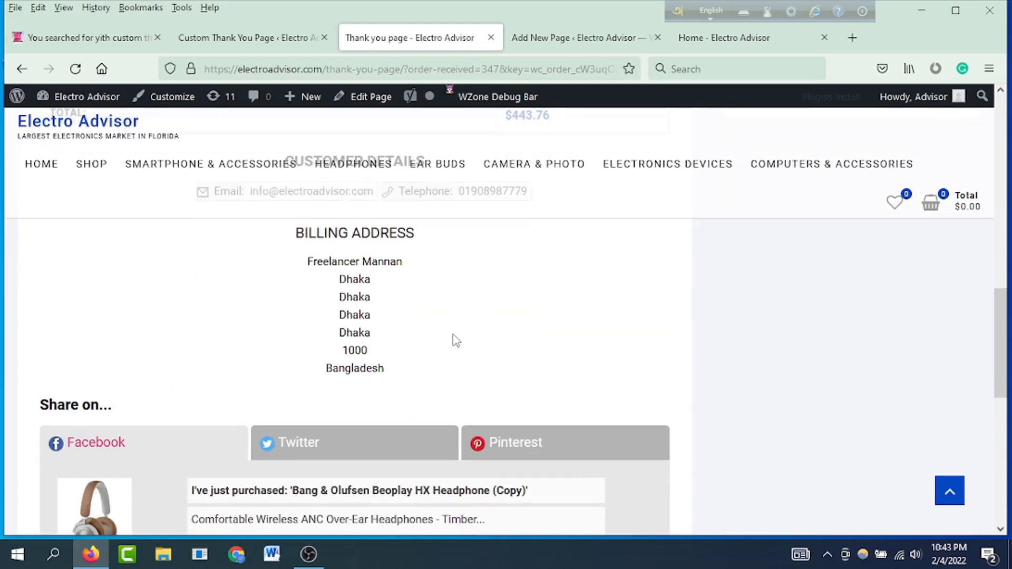
scroll(457, 340, down, 2)
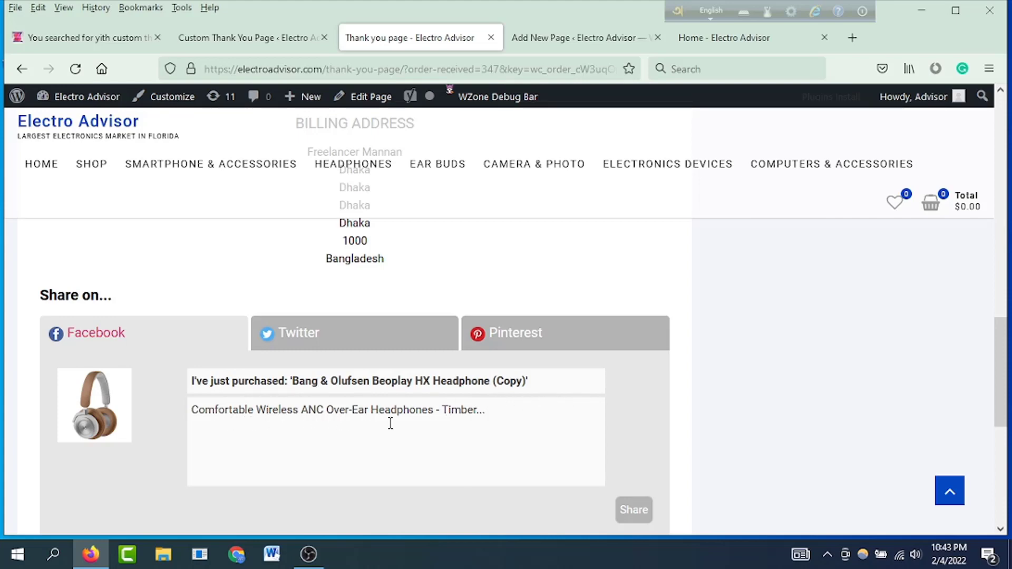
scroll(475, 419, down, 1)
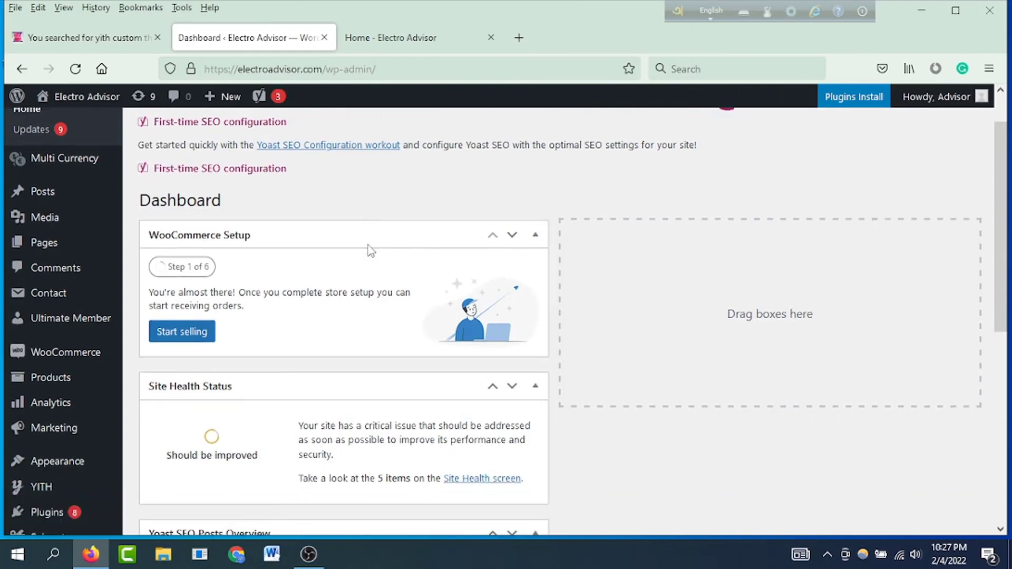
Step: Open the Zaftech plugin manager and search it for "yith custom thankyou"
scroll(368, 248, down, 5)
scroll(165, 327, down, 3)
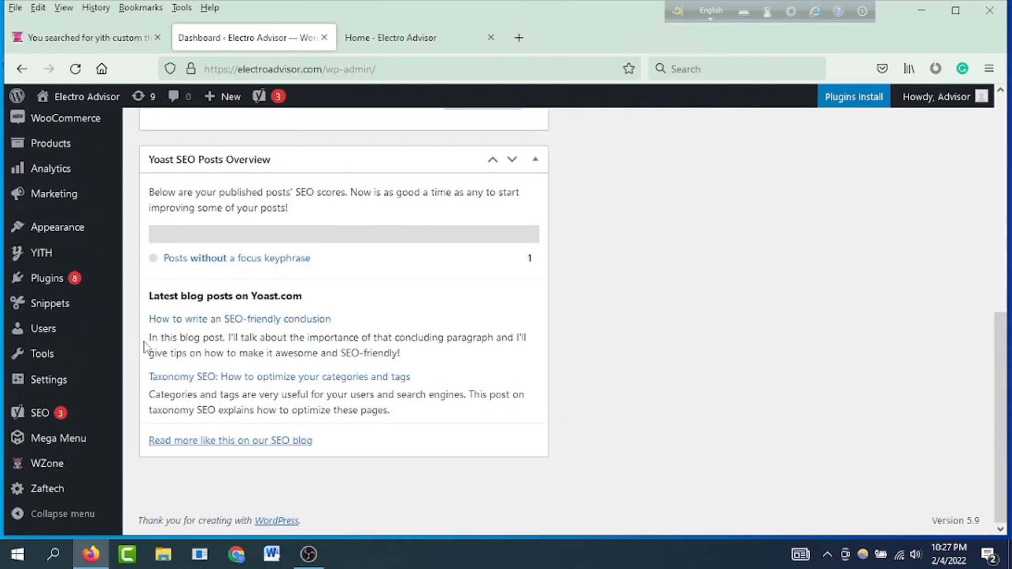
mouse_move(63, 492)
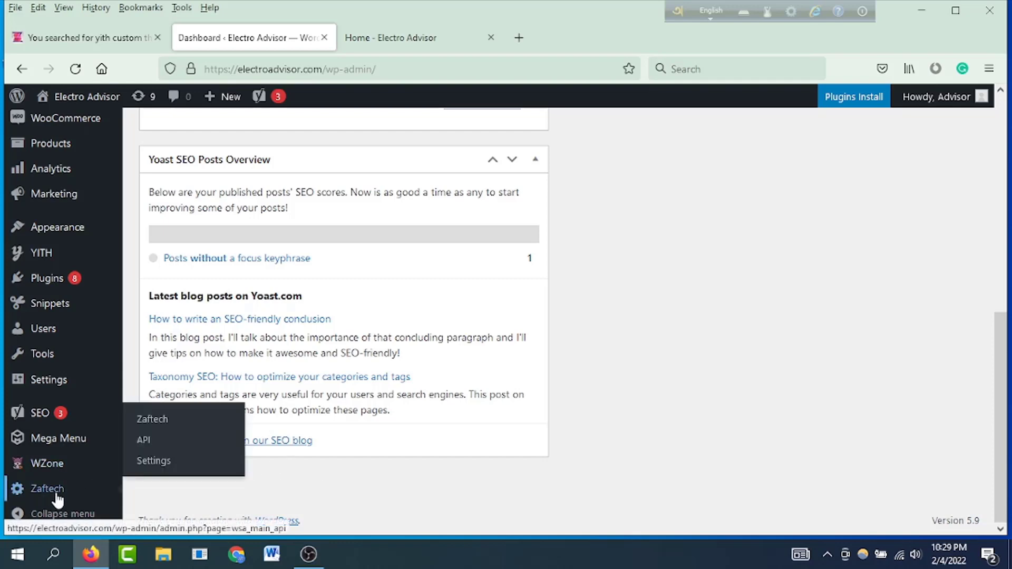
click(163, 422)
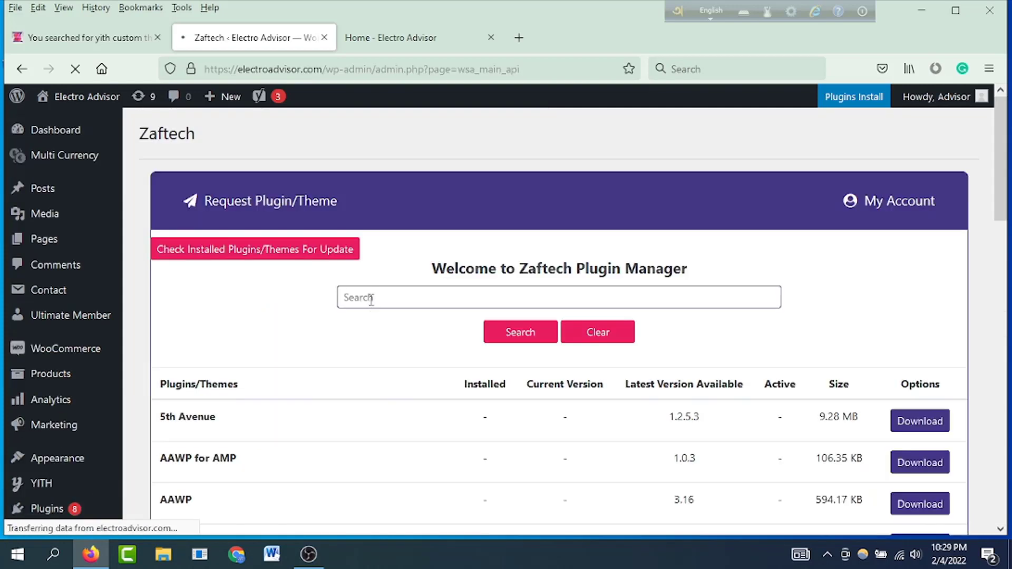
click(497, 306)
text(yith)
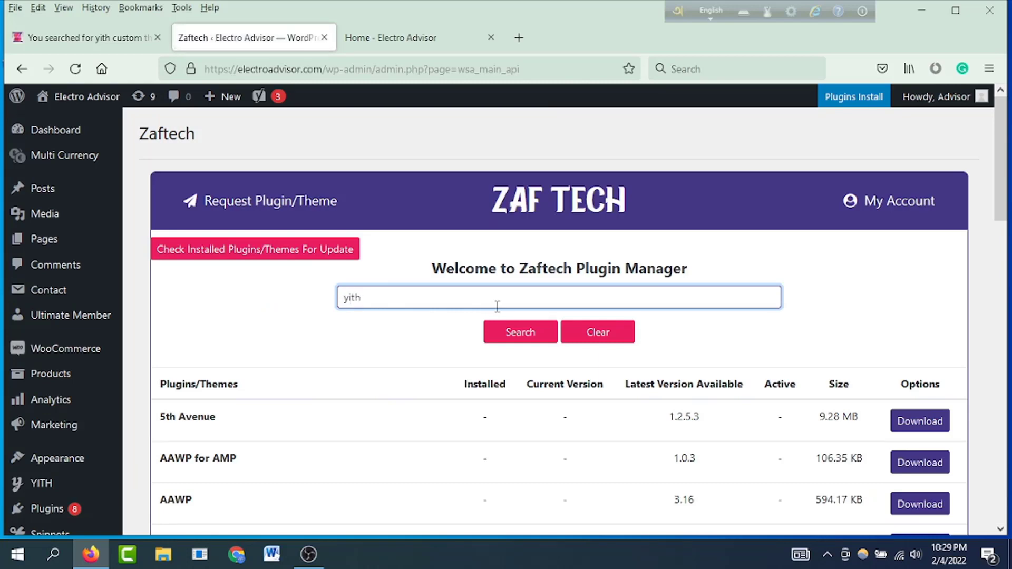
text( custom thankyou)
click(517, 338)
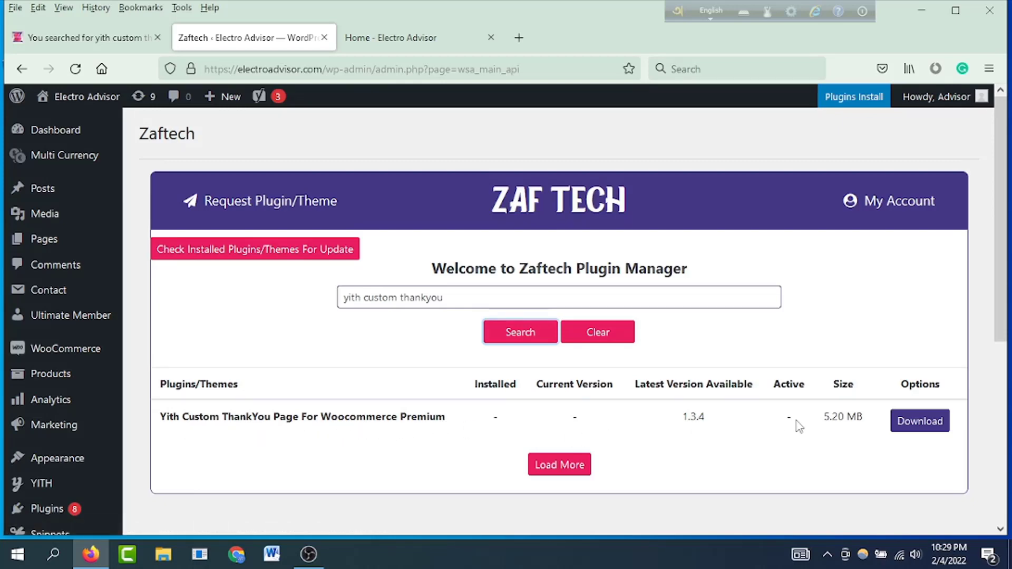
Step: Download and activate Yith Custom ThankYou Page For Woocommerce Premium, and check its entry among the installed plugins
click(920, 422)
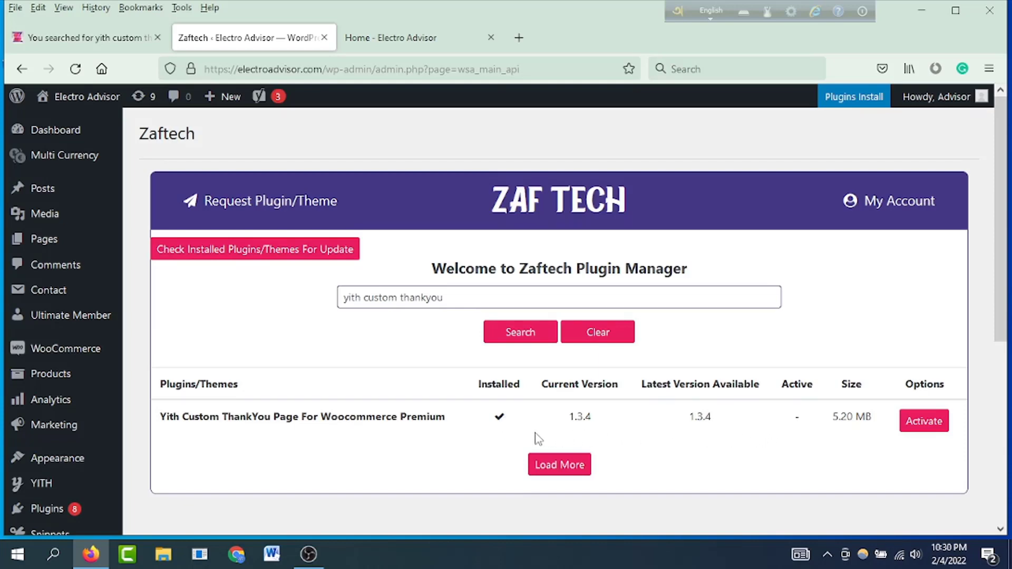
click(923, 422)
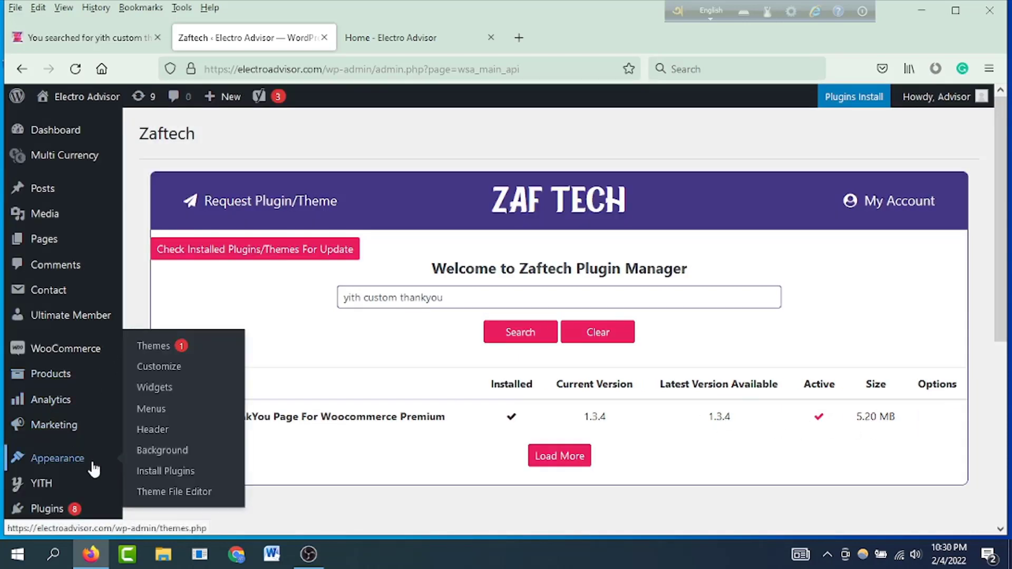
scroll(71, 445, down, 3)
mouse_move(72, 444)
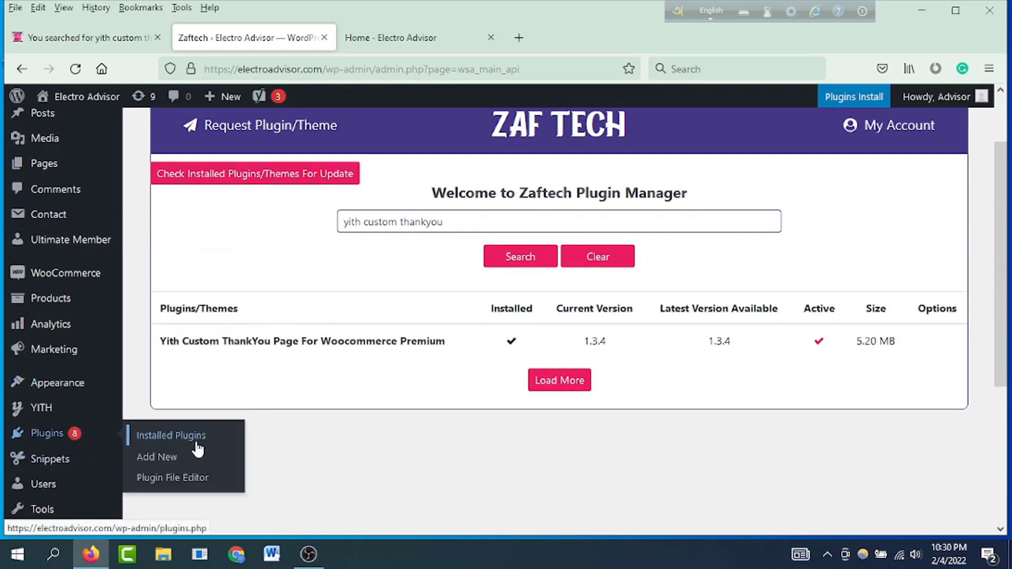
click(169, 435)
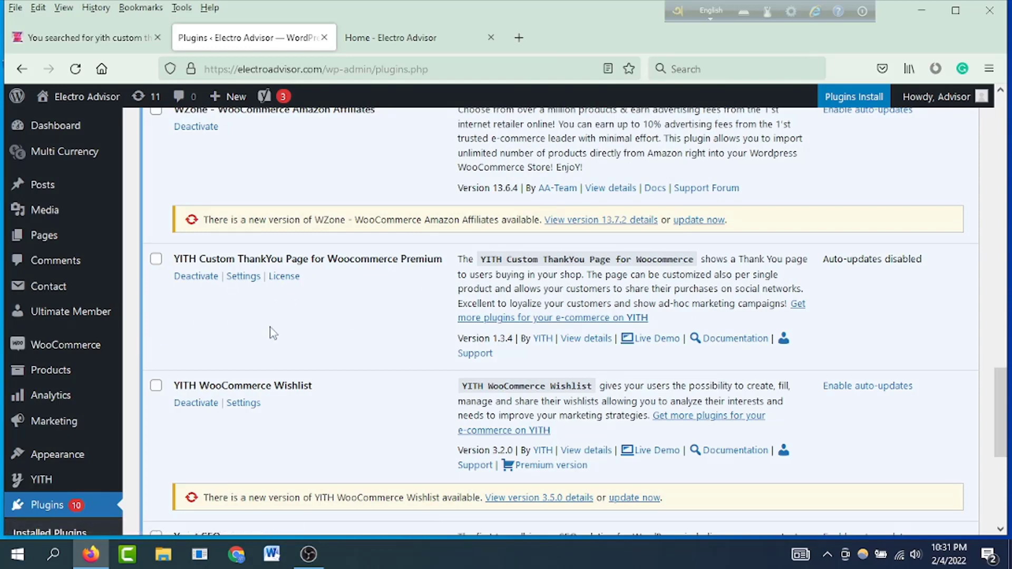
scroll(210, 368, down, 2)
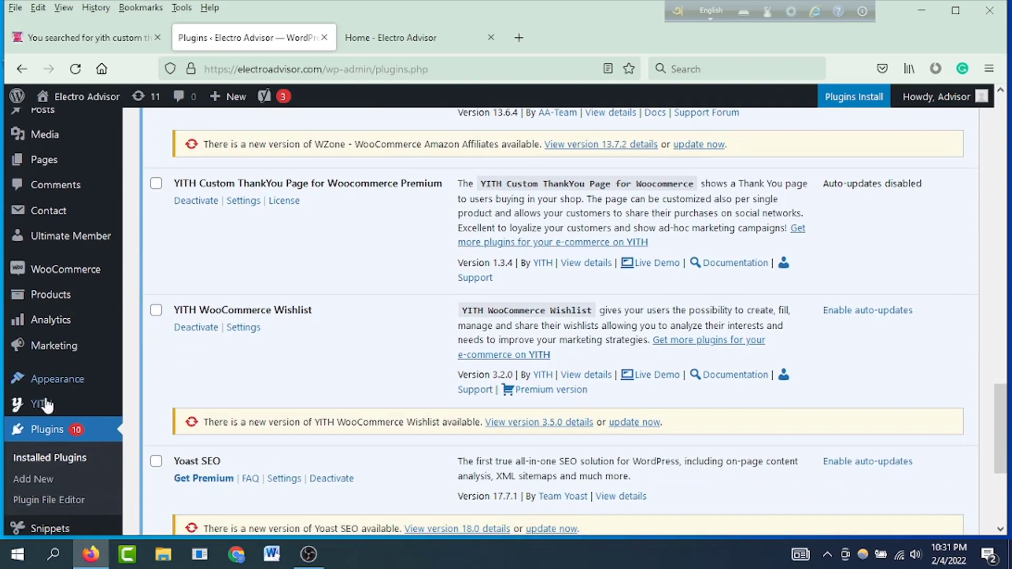
Step: Open the YITH Custom Thank You Page settings and leave the custom thank you page option enabled
mouse_move(45, 404)
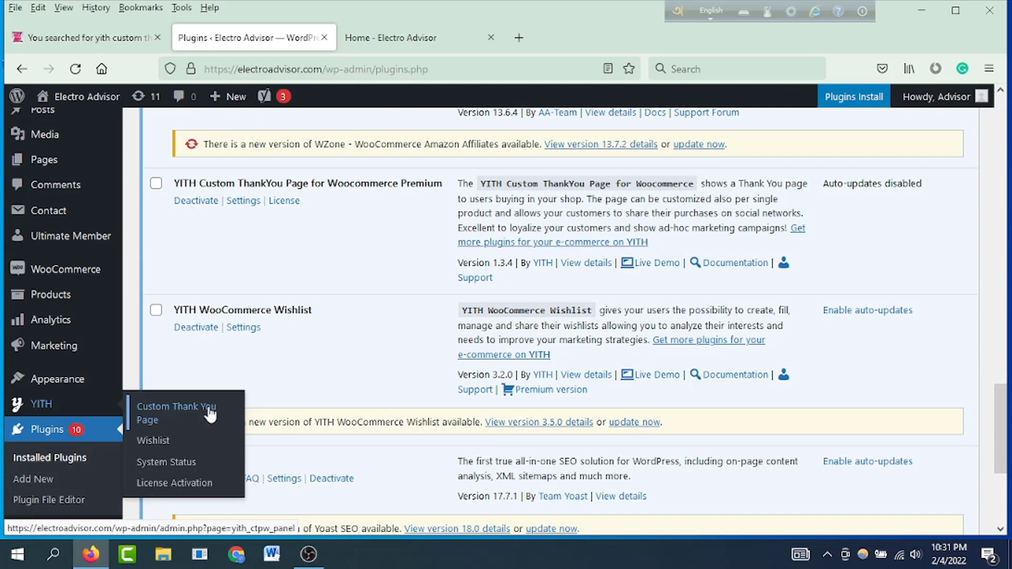
click(170, 416)
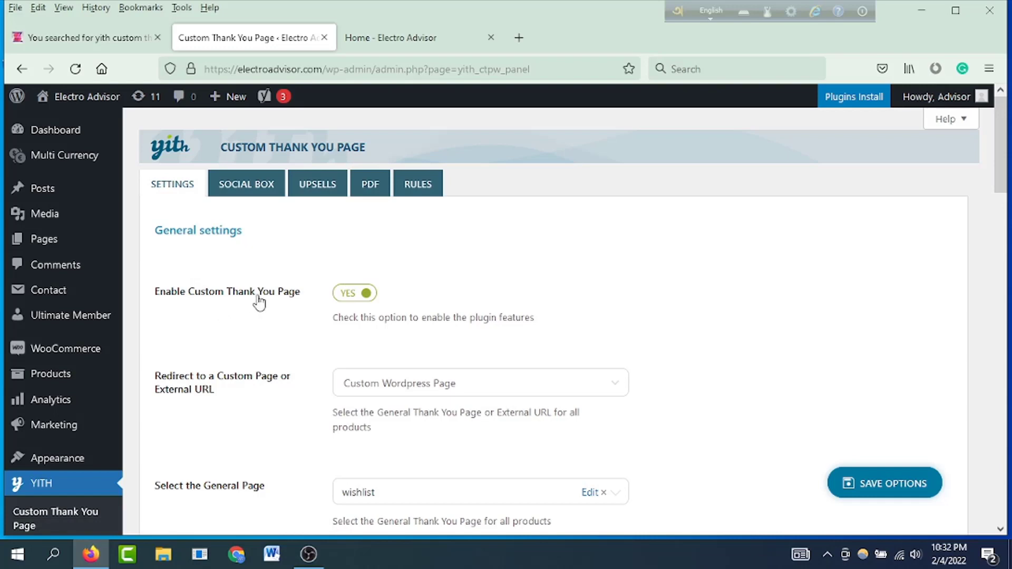
click(354, 295)
click(372, 300)
Step: Set the redirect for all products to Custom Wordpress Page
scroll(353, 333, down, 2)
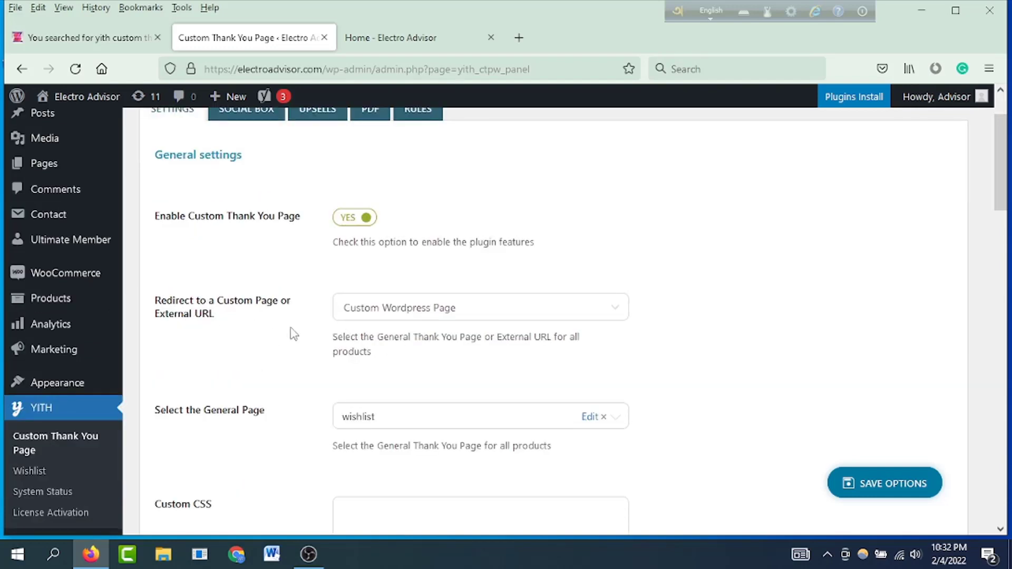
click(503, 308)
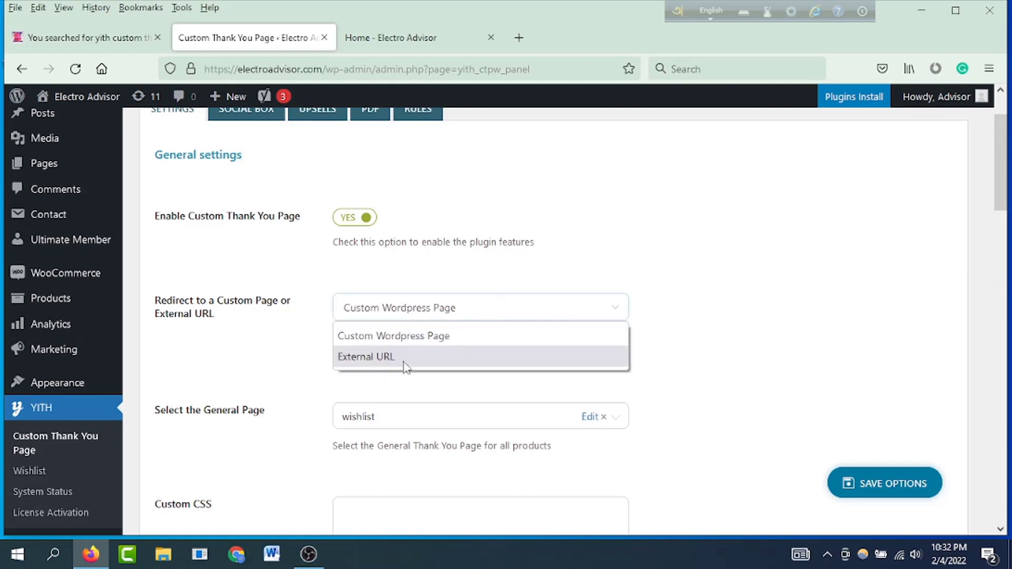
click(438, 340)
Step: Look through the existing pages offered for the general thank you page without choosing one
scroll(423, 363, down, 3)
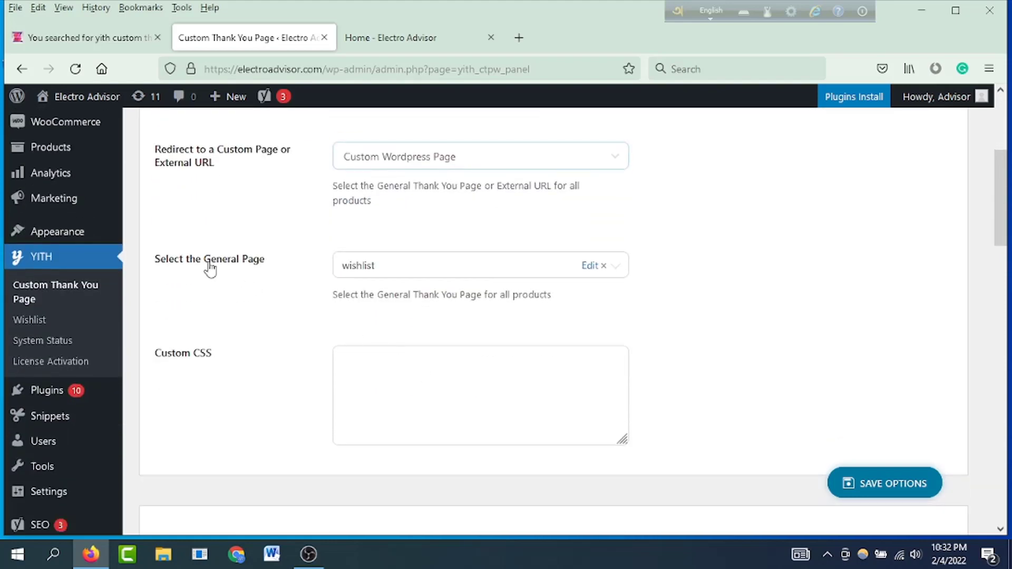
click(457, 272)
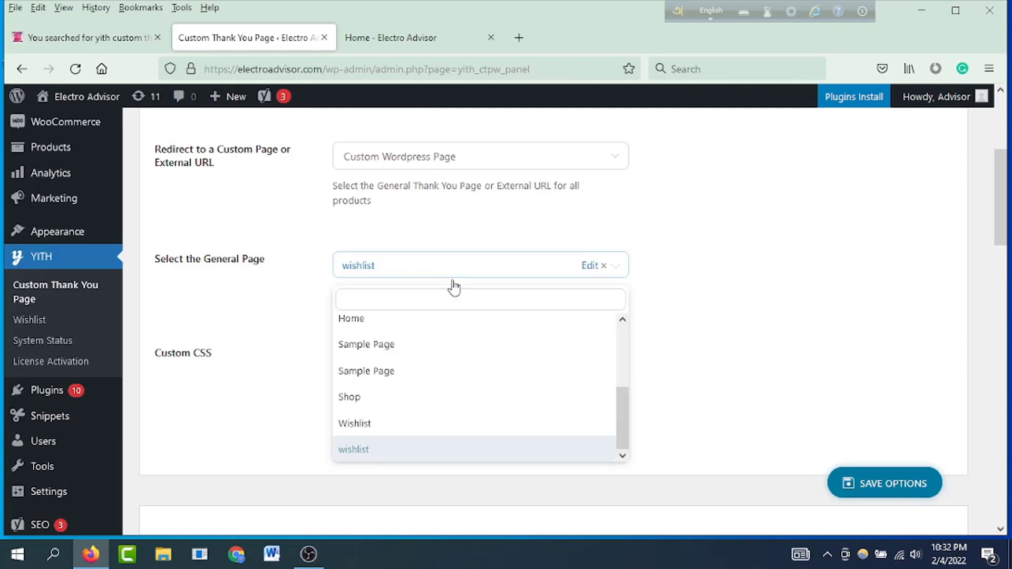
scroll(421, 384, up, 4)
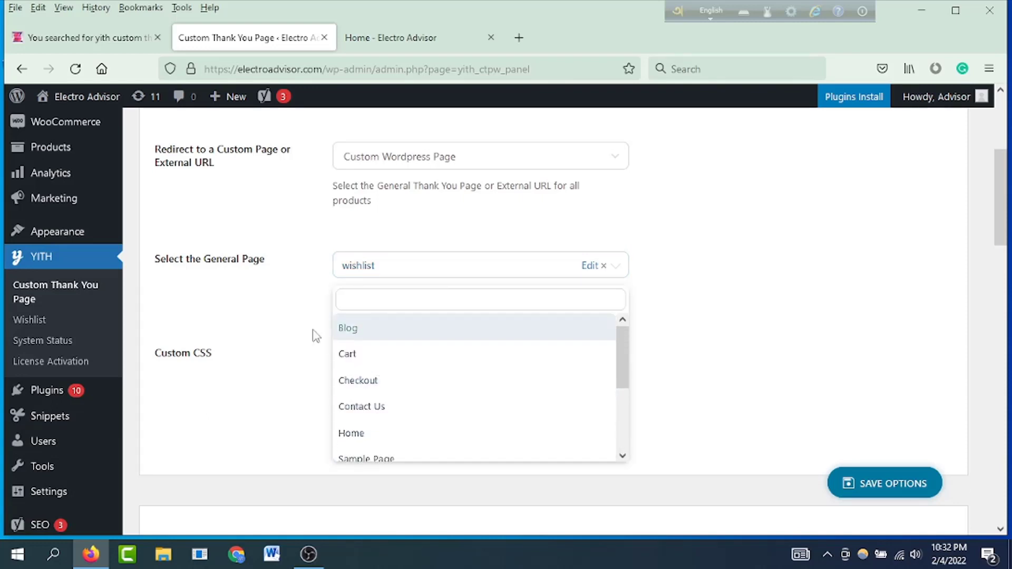
click(254, 299)
scroll(255, 298, up, 2)
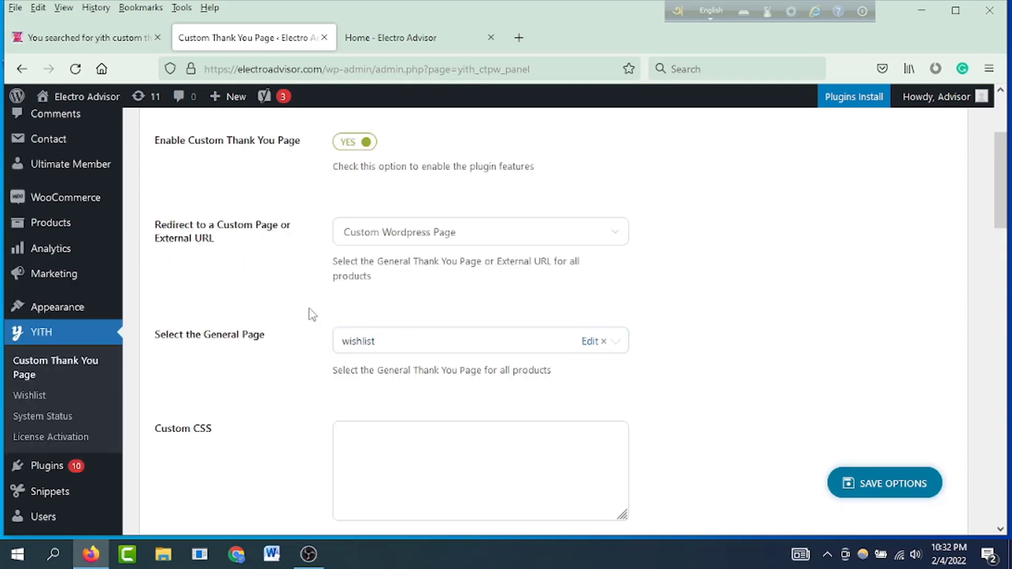
Step: Start a new WordPress page in a separate browser tab and title it "Thank you page"
scroll(309, 314, up, 4)
mouse_move(51, 245)
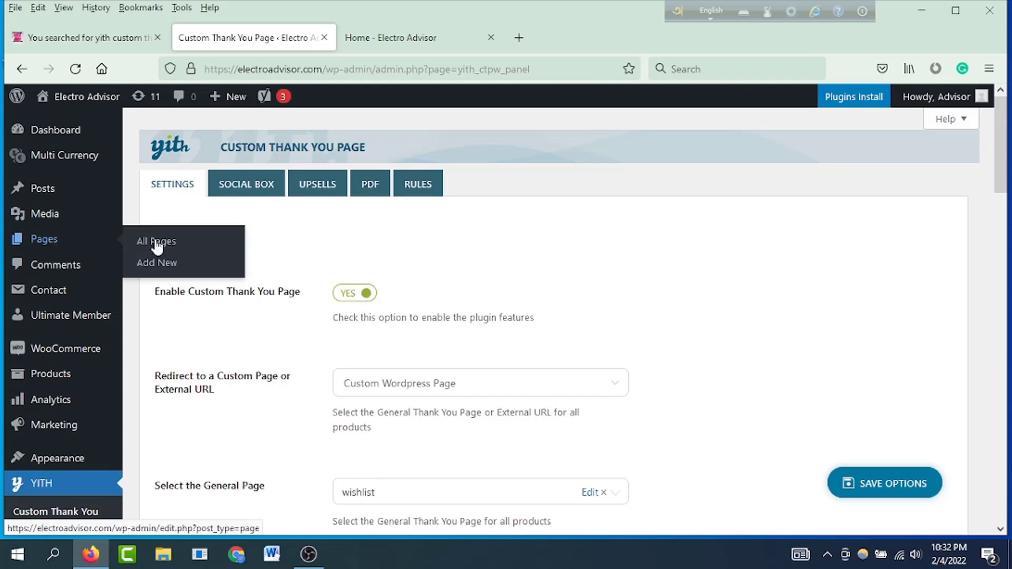
right_click(146, 267)
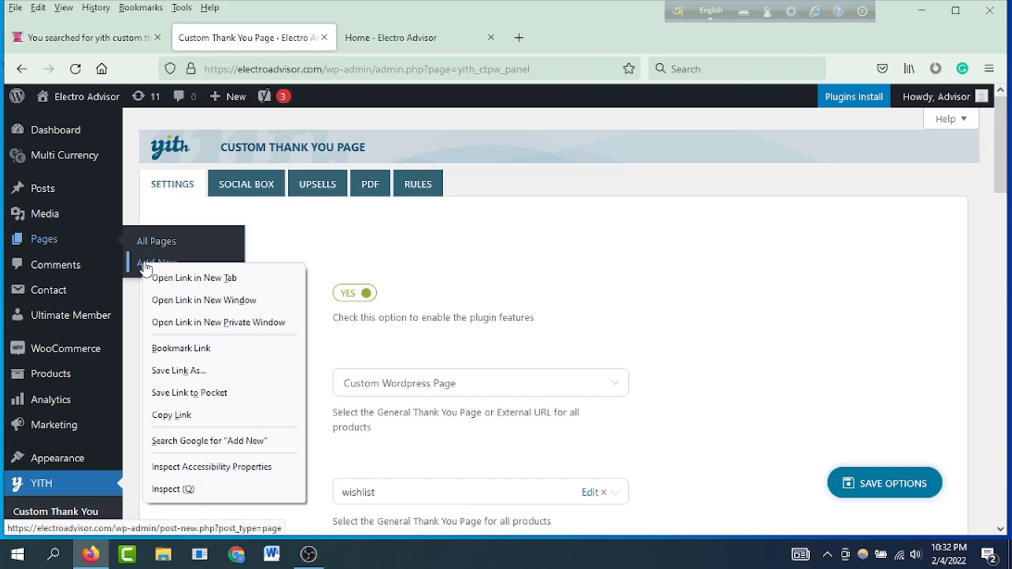
click(189, 281)
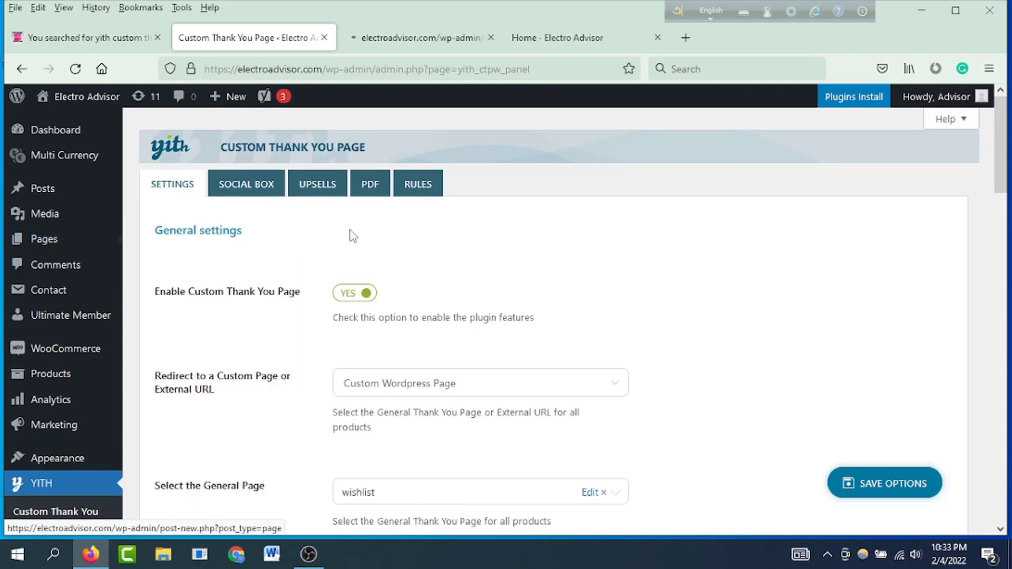
click(371, 42)
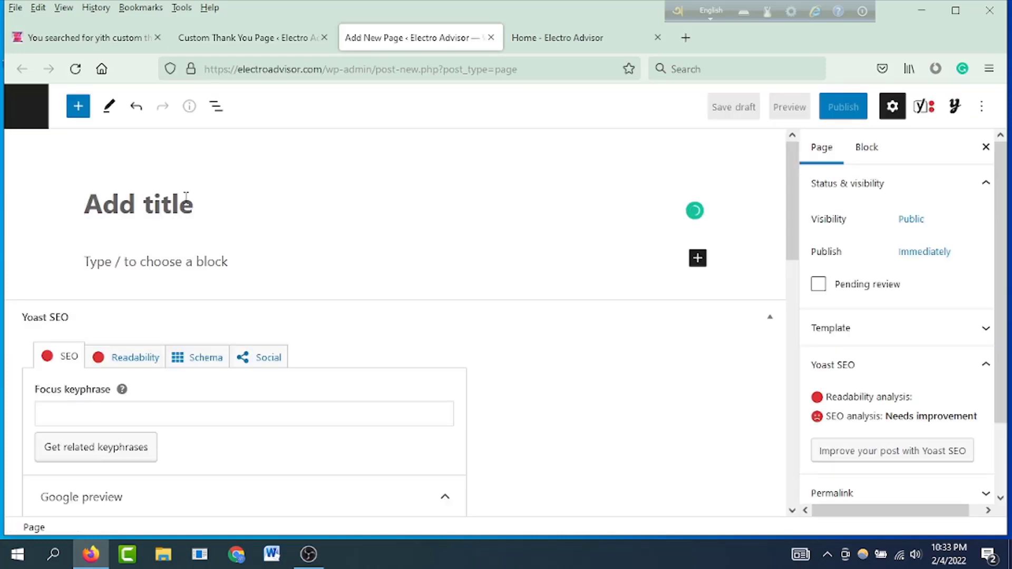
text(Thank)
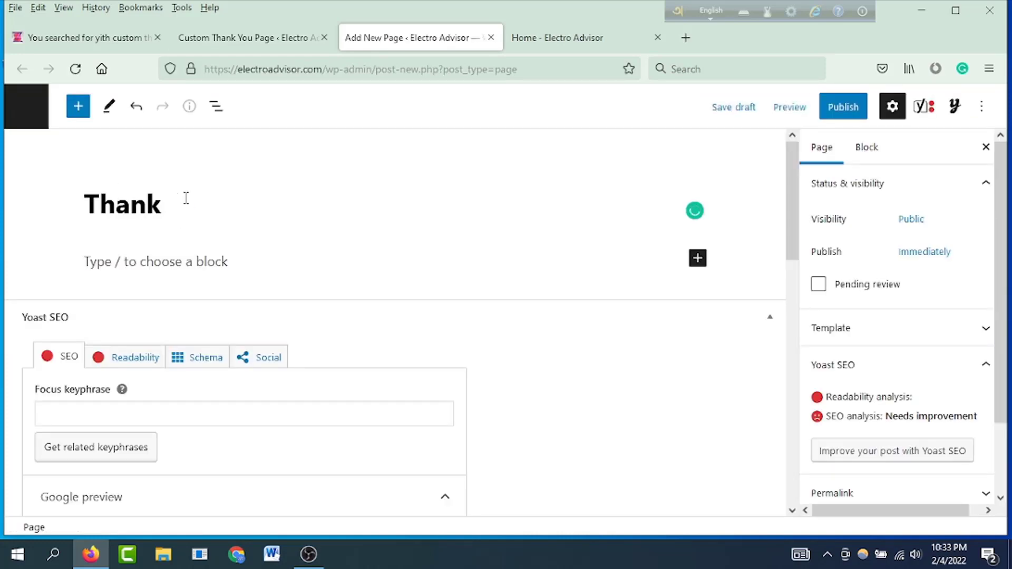
text( you p)
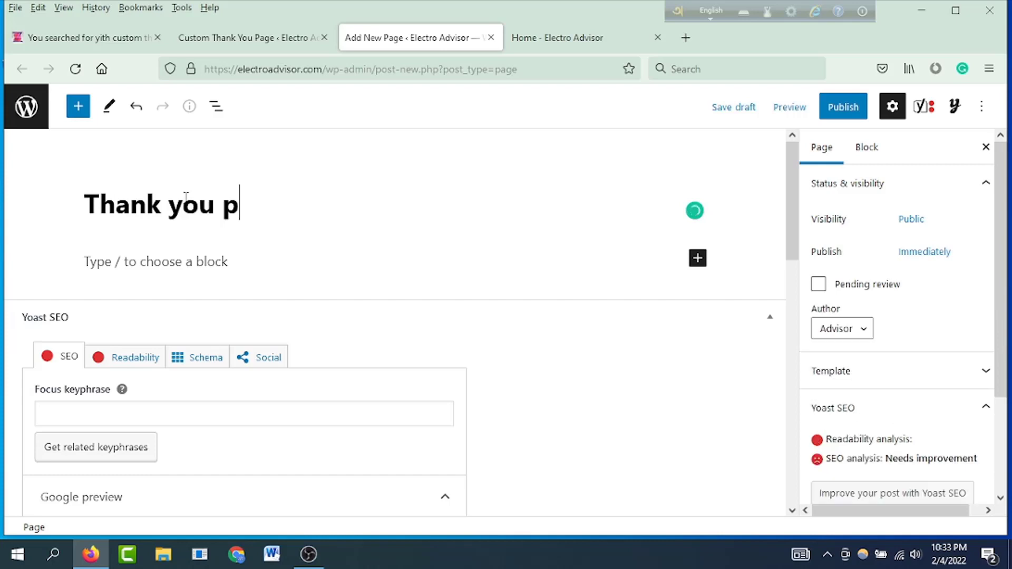
text(age)
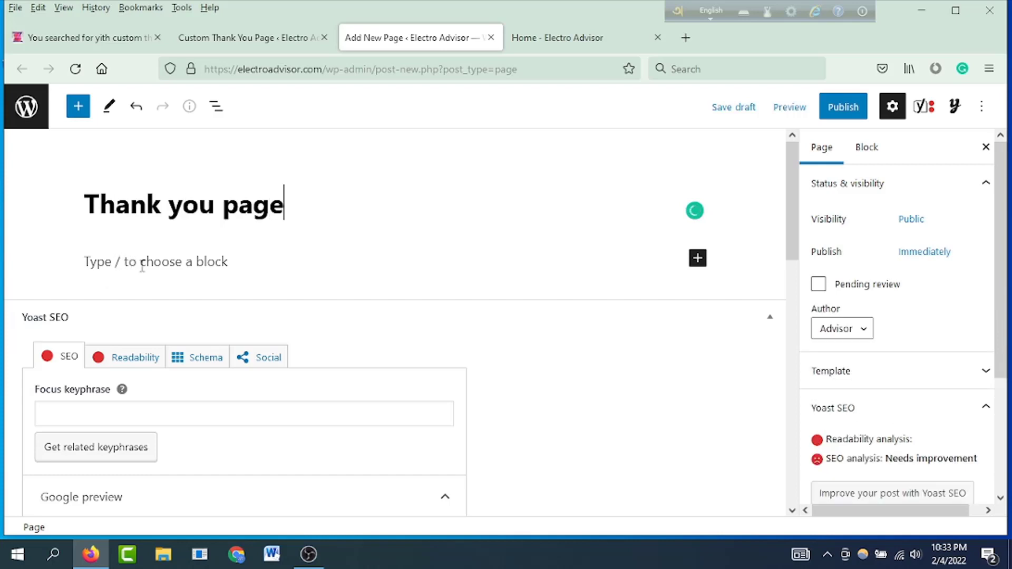
Step: Add the centered paragraph "Thank you very much! Your order has been received. We will send you the product soon."
click(552, 251)
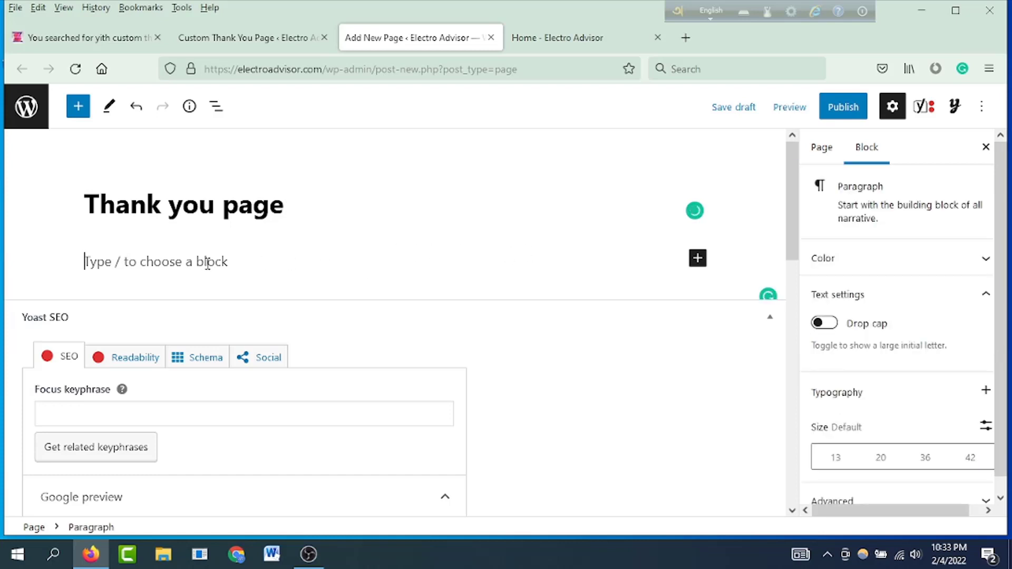
text(T)
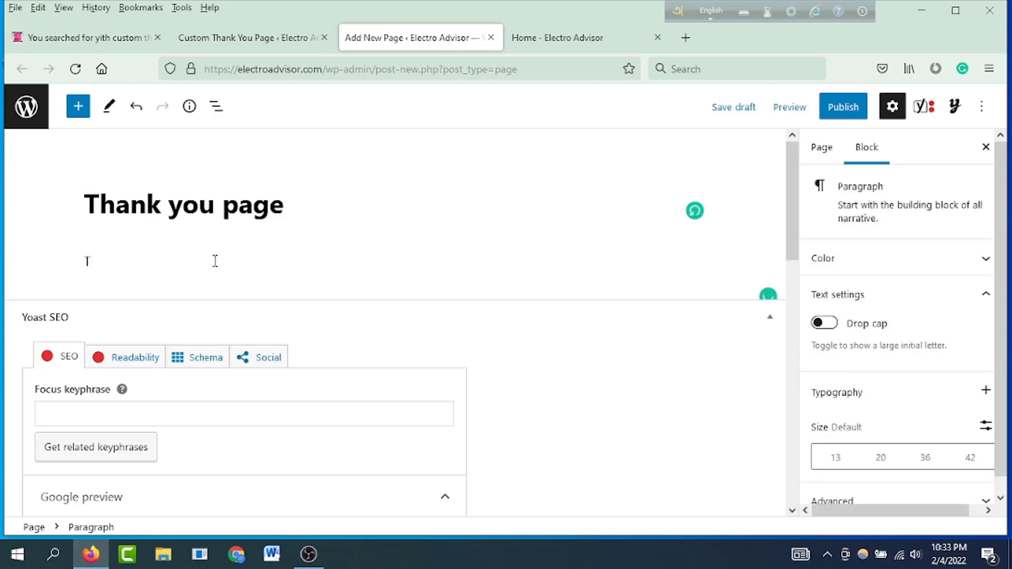
text(hank you very much! You)
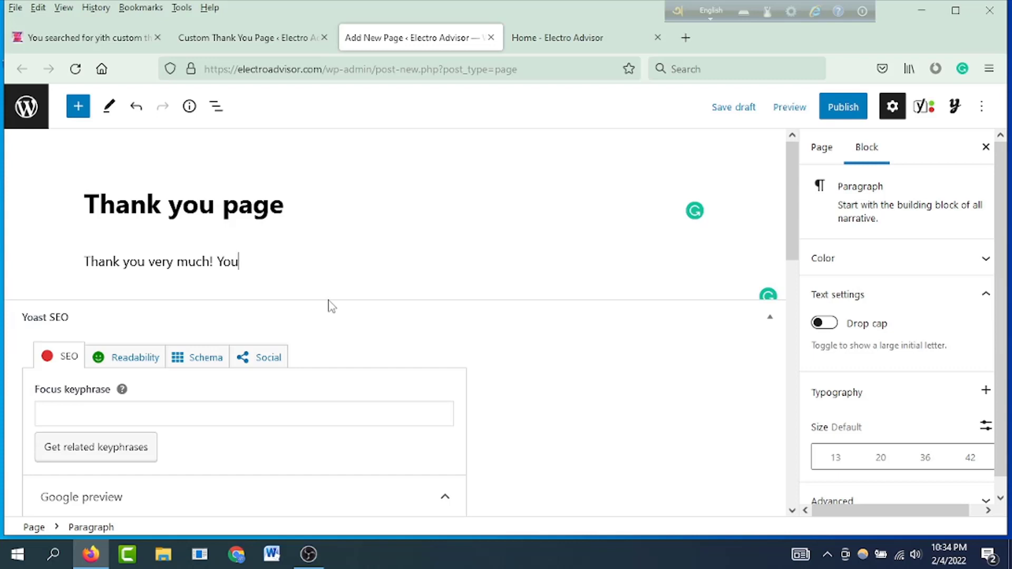
text(r order has been received. )
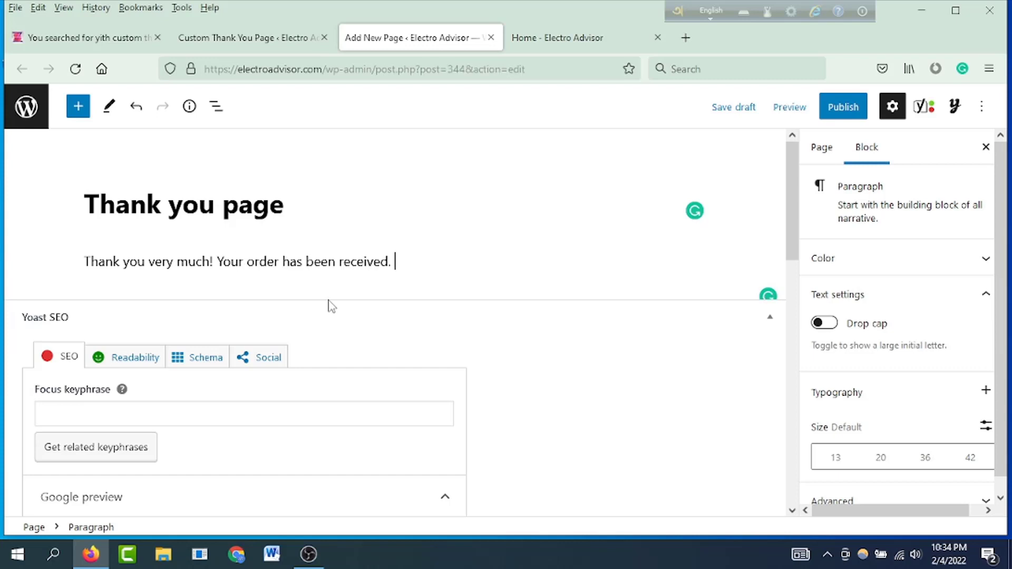
text(We will send you the product soon.)
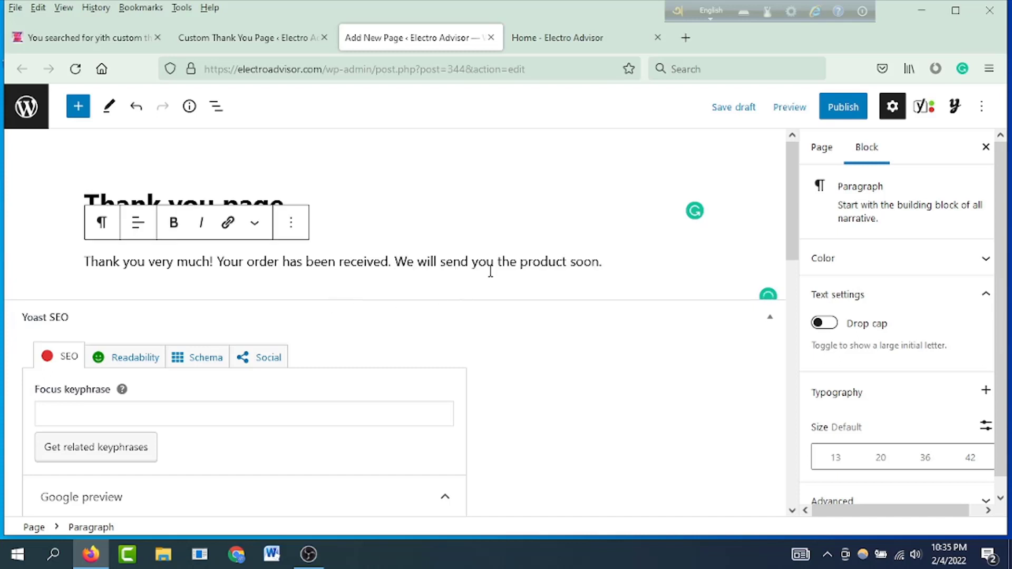
click(138, 228)
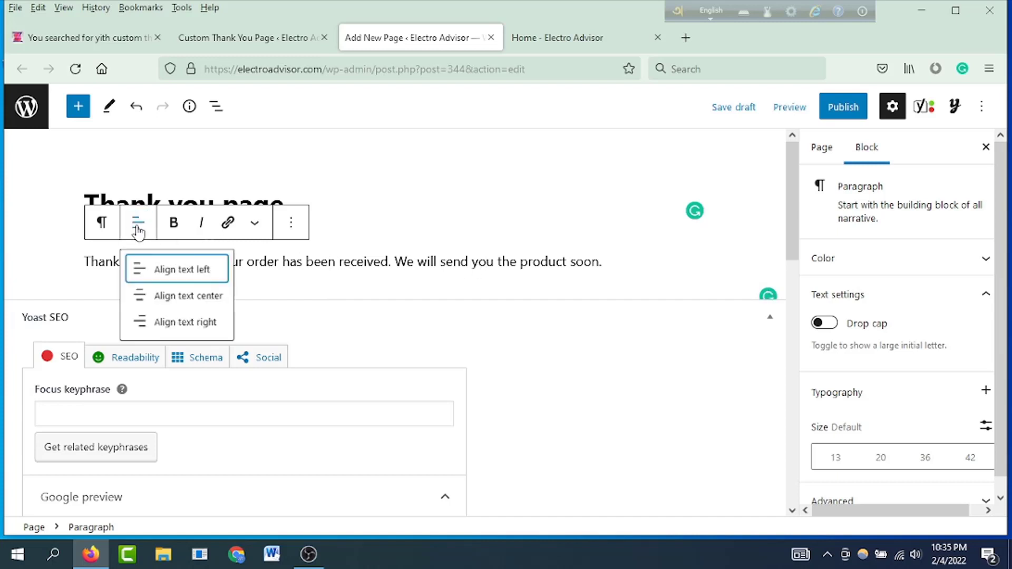
click(163, 295)
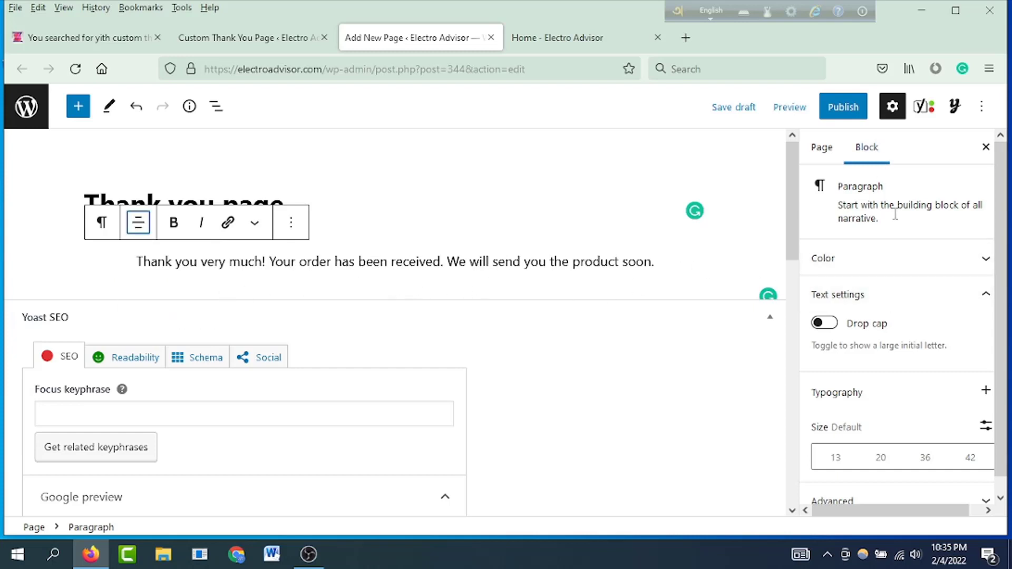
Step: Try preset blue, purple and green text colors on the thank-you paragraph, ending with blue #0693e3
click(892, 261)
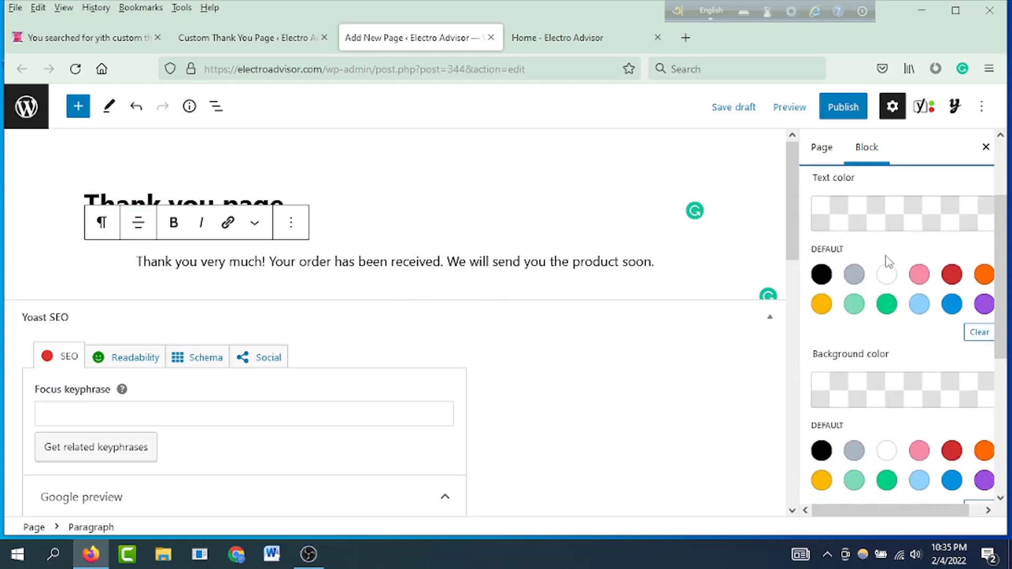
click(951, 305)
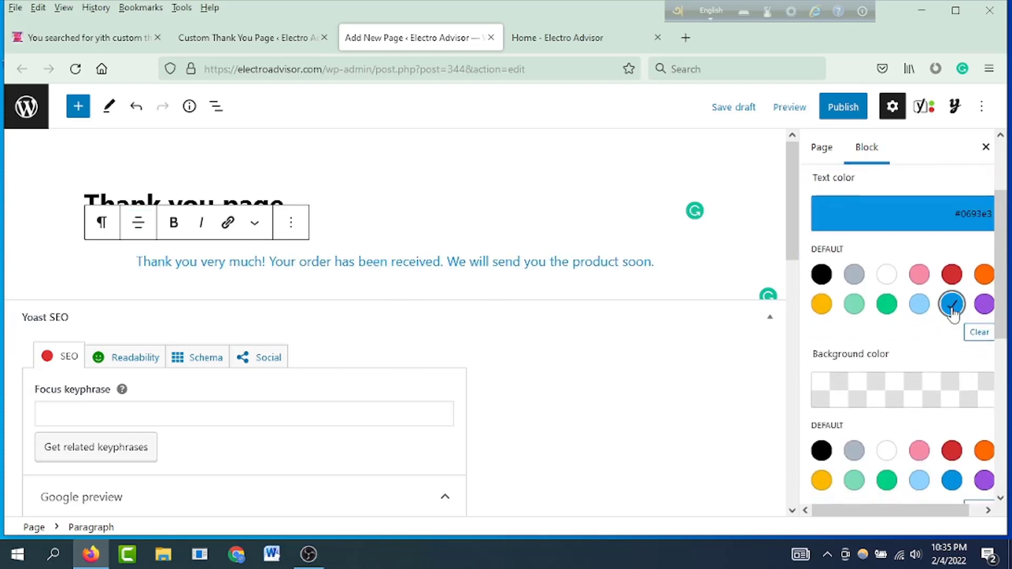
click(982, 303)
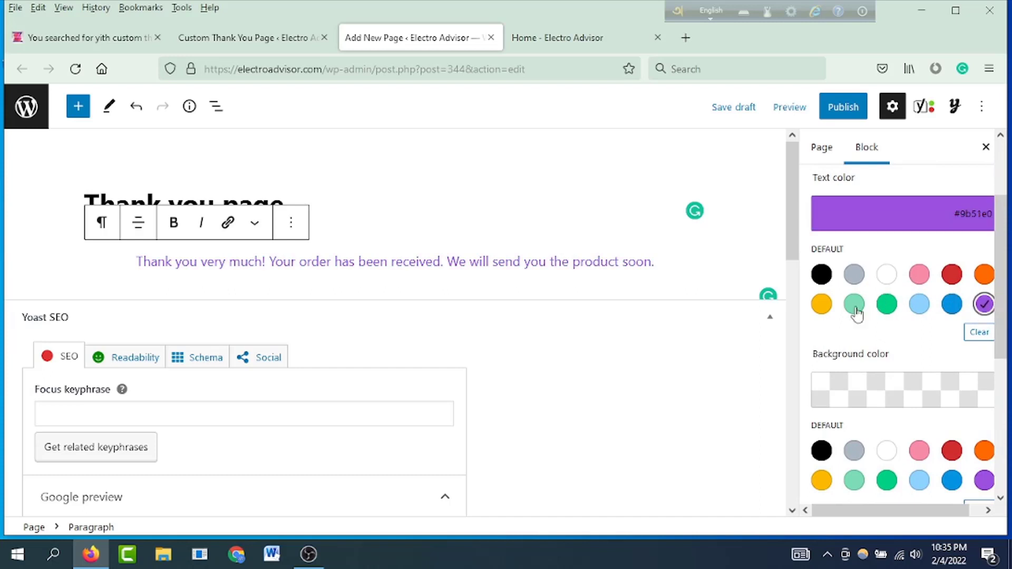
click(887, 306)
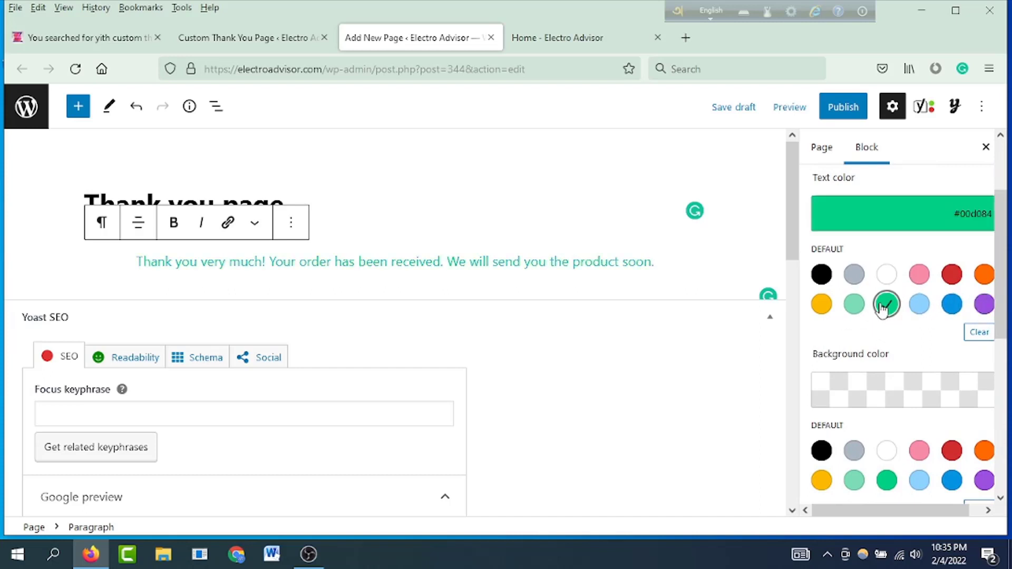
click(950, 306)
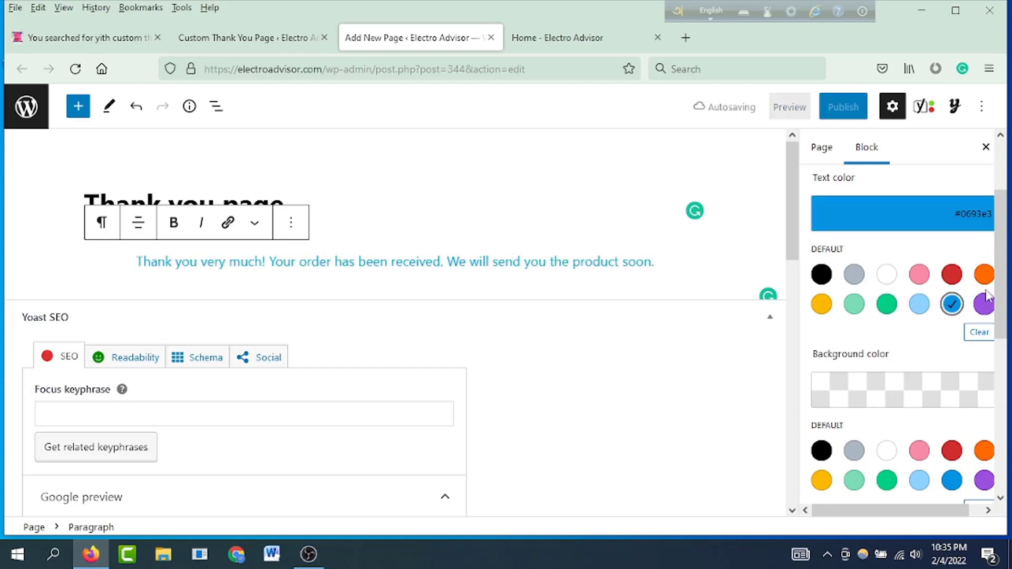
Step: Adjust the thank-you paragraph's text color to the custom dark indigo #280079
click(945, 224)
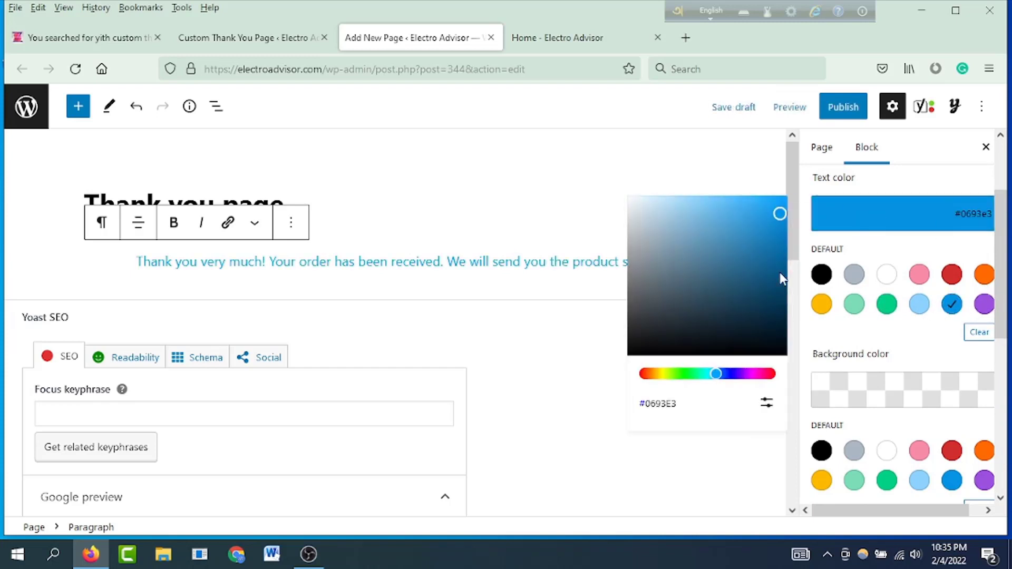
drag(717, 376, 736, 379)
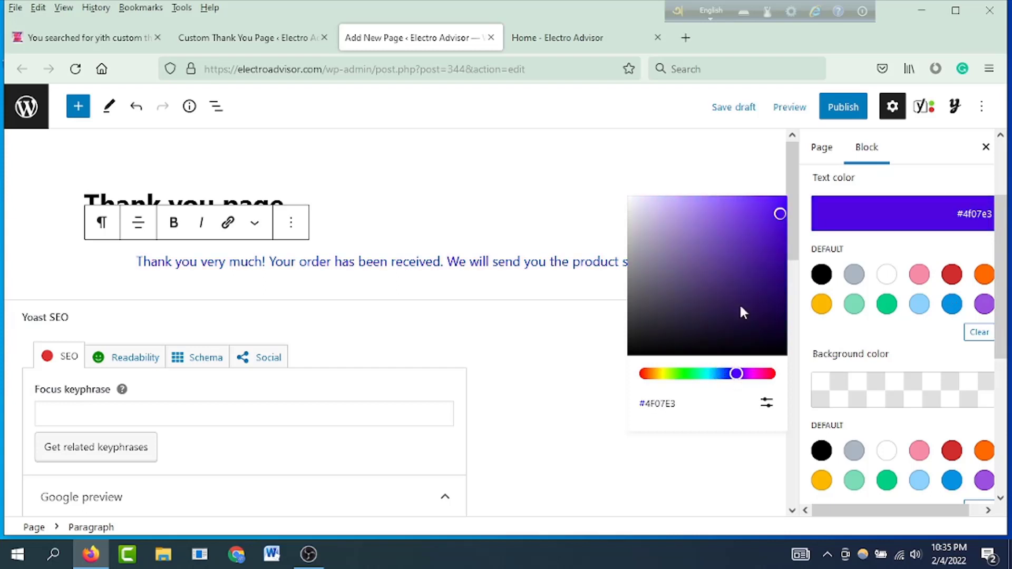
drag(780, 214, 790, 287)
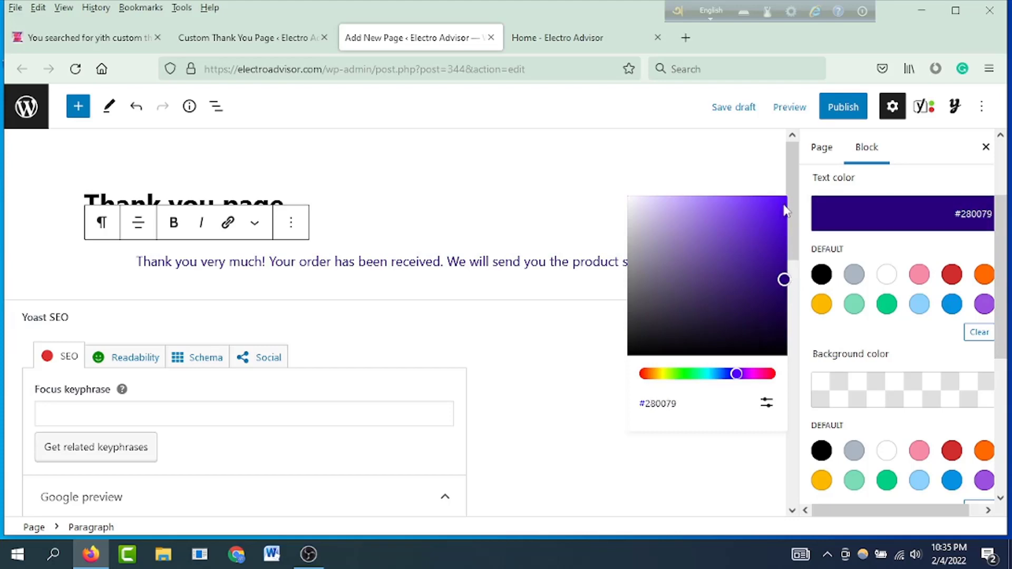
click(565, 295)
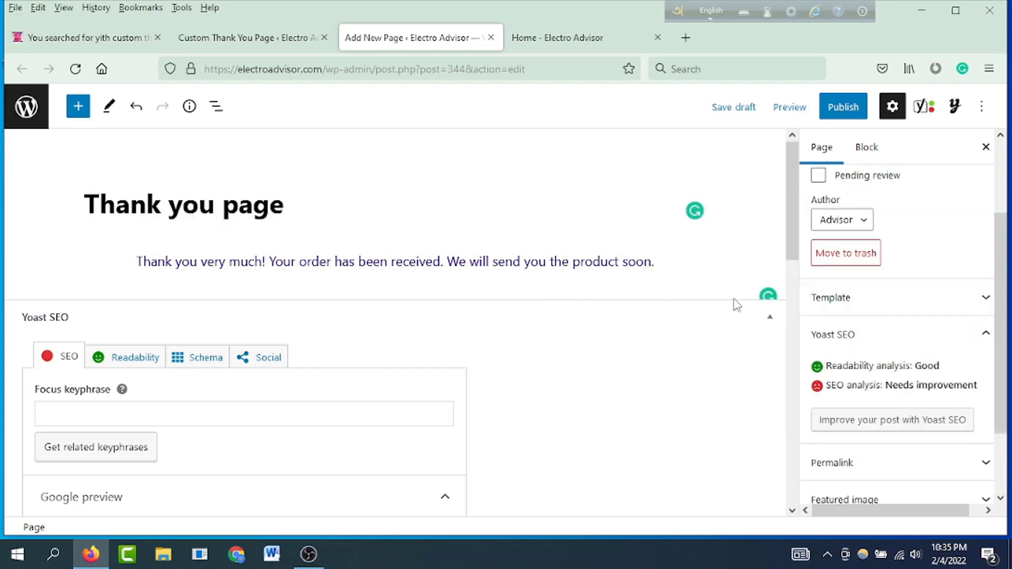
scroll(902, 347, down, 3)
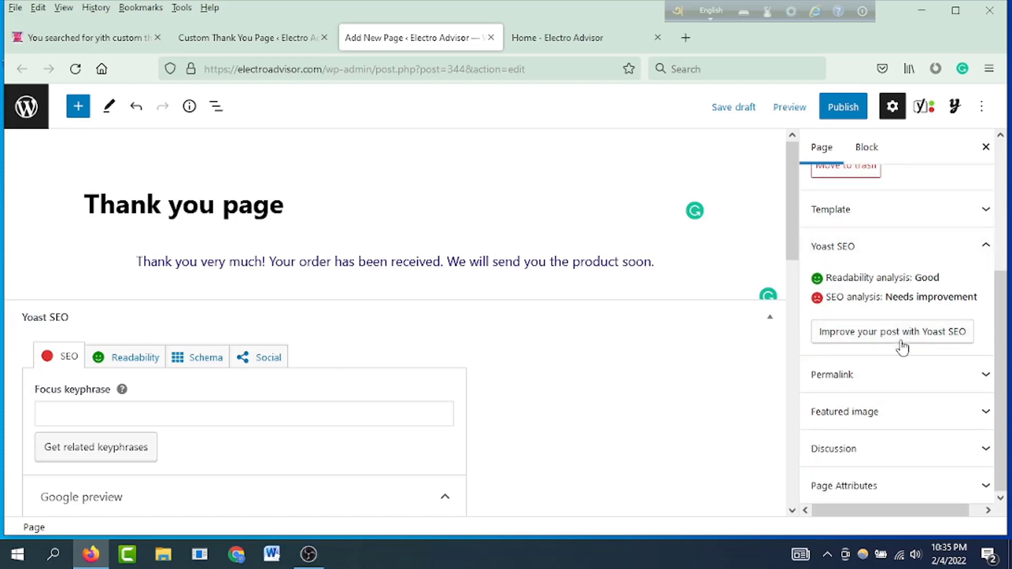
scroll(902, 347, up, 7)
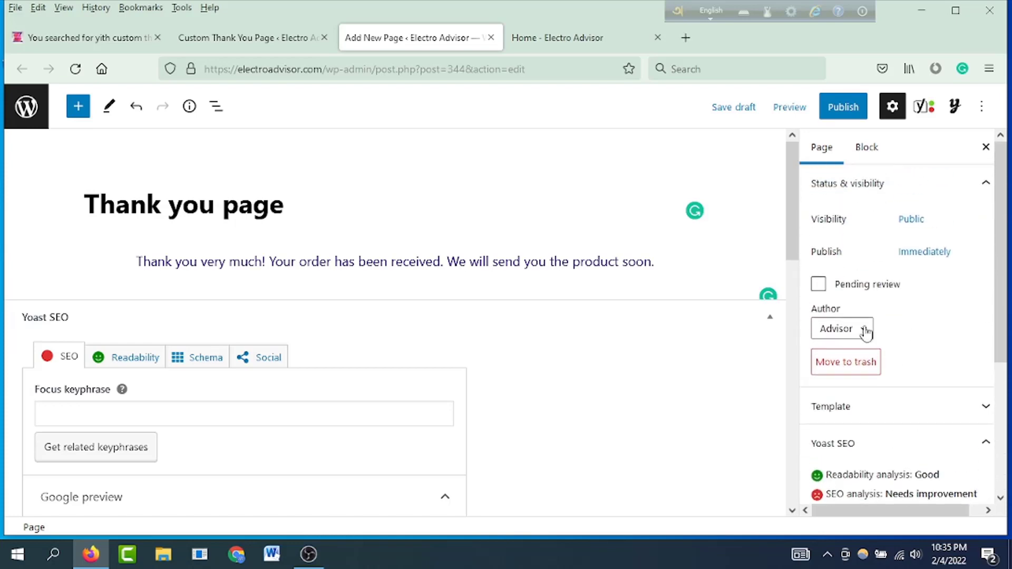
Step: Set the thank-you paragraph's font size to 36 after trying 42
drag(667, 262, 105, 266)
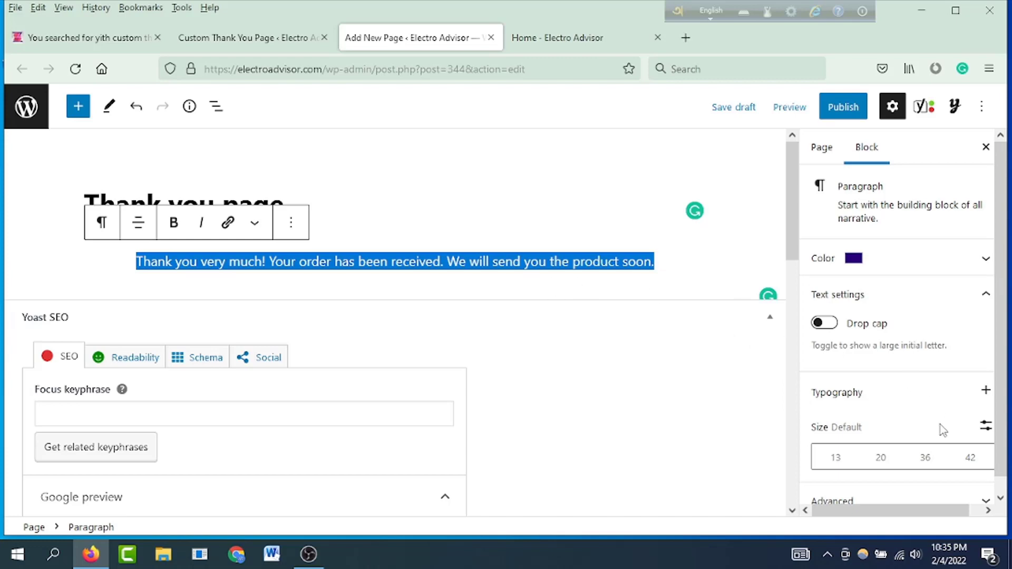
click(955, 458)
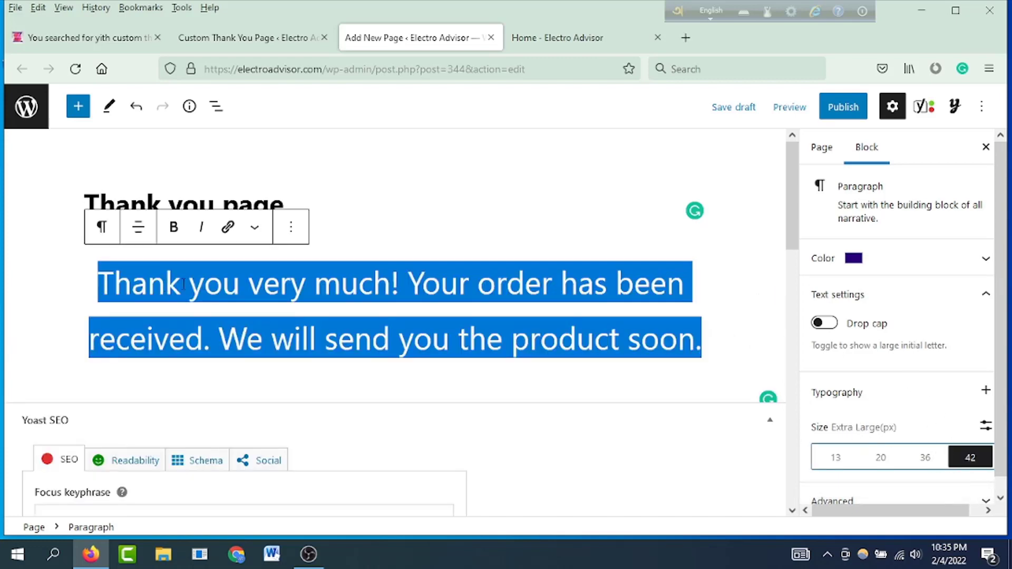
click(924, 459)
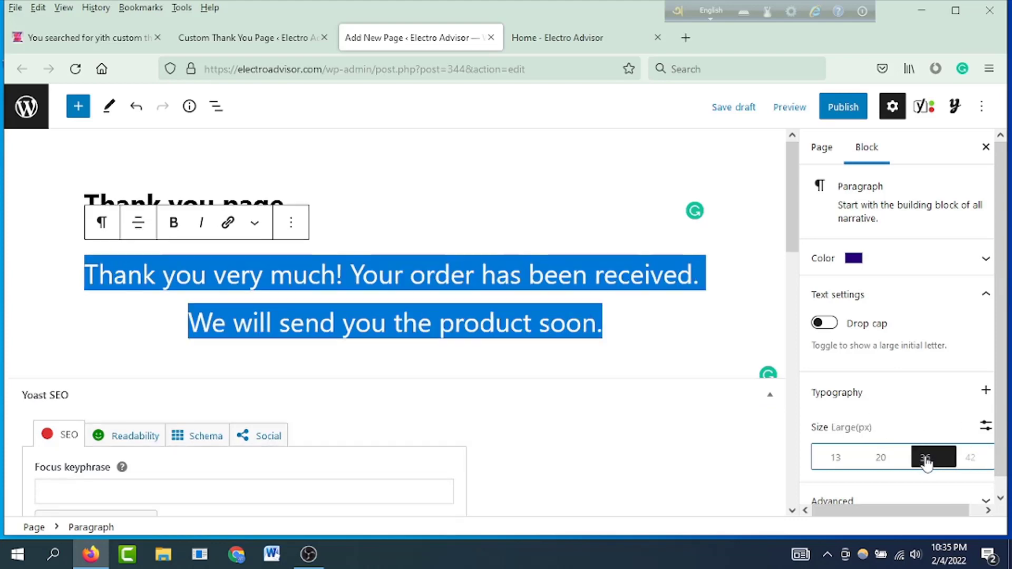
click(446, 304)
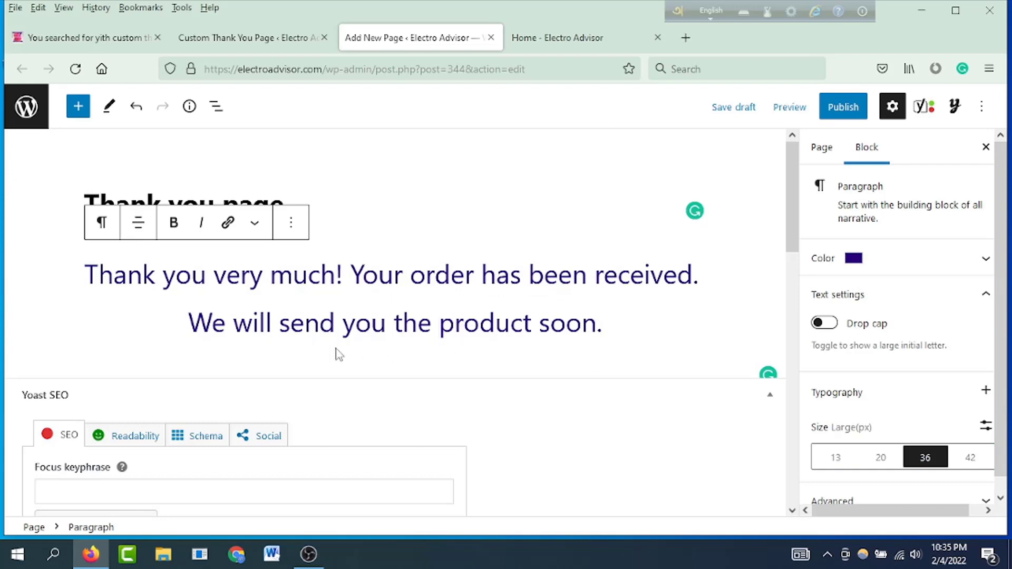
Step: Make the whole thank-you paragraph bold and publish the page
drag(614, 310, 31, 266)
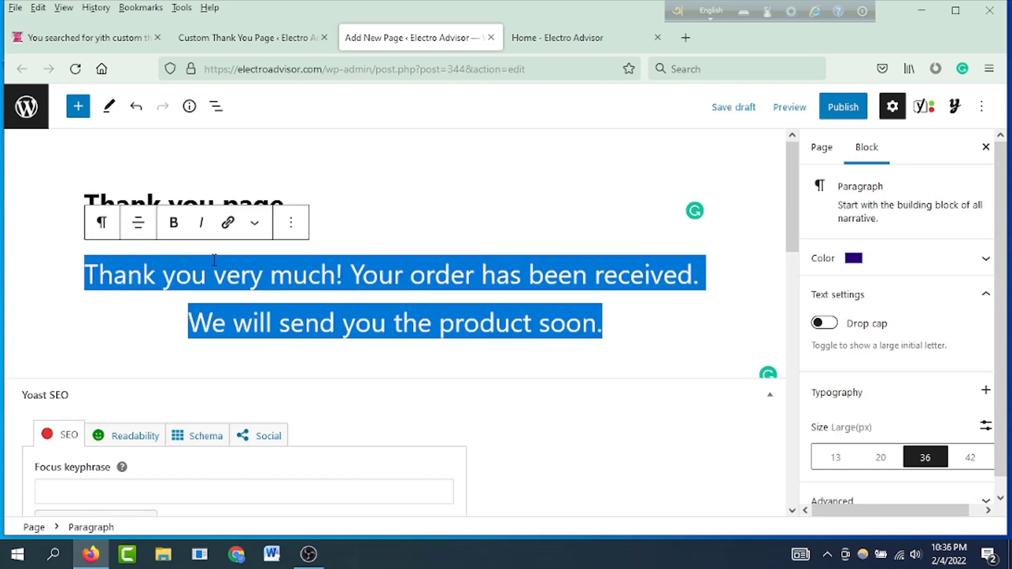
click(173, 222)
click(563, 269)
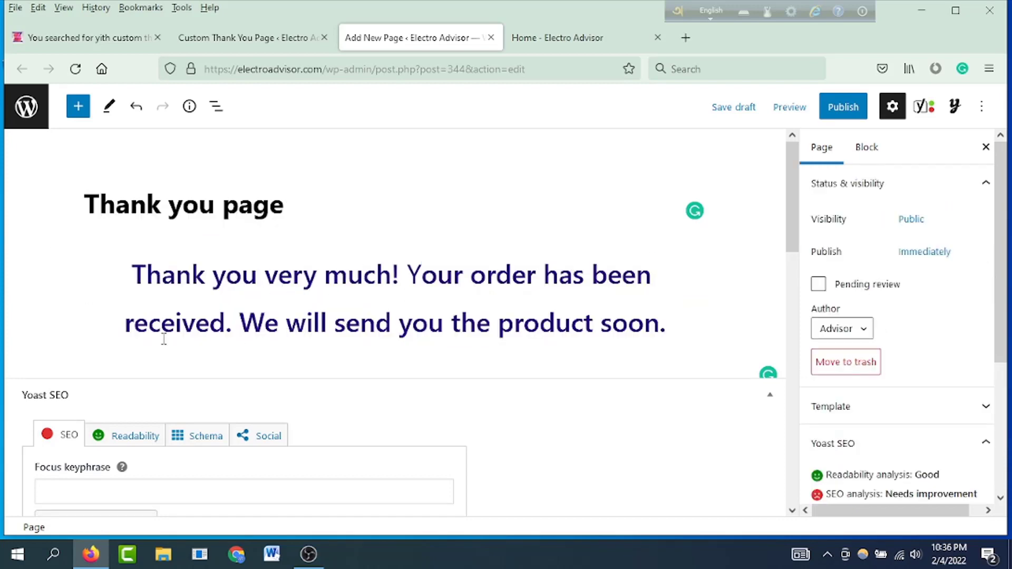
click(842, 107)
click(852, 107)
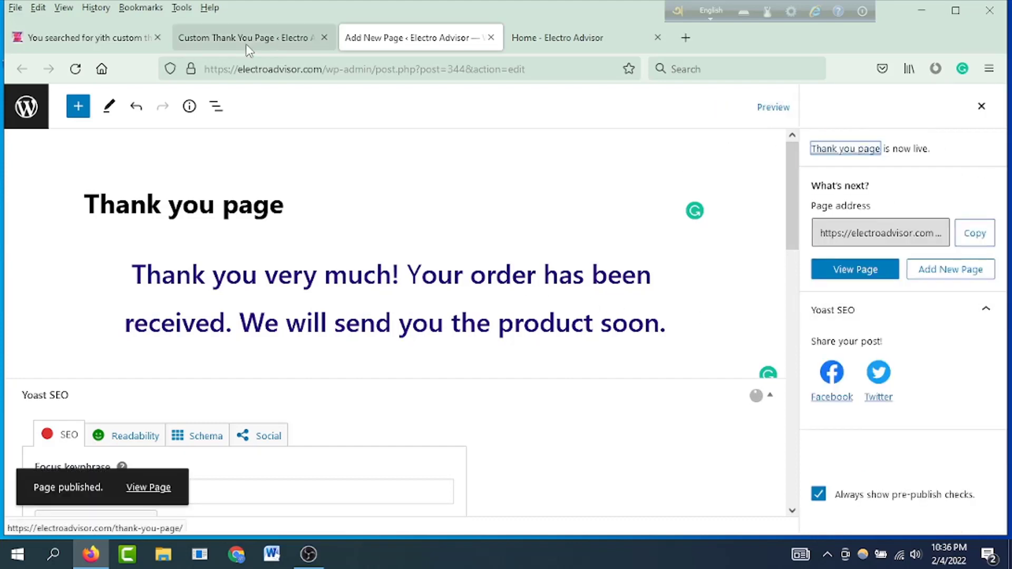
Step: Return to the Custom Thank You Page settings, save and reload them, and choose "Thank you page" as the general page
click(232, 44)
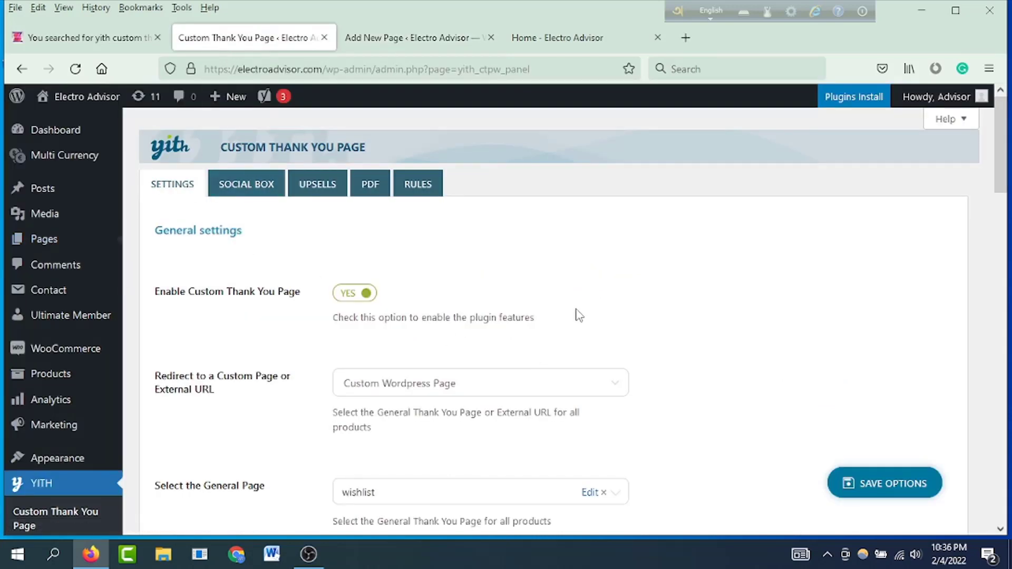
click(891, 483)
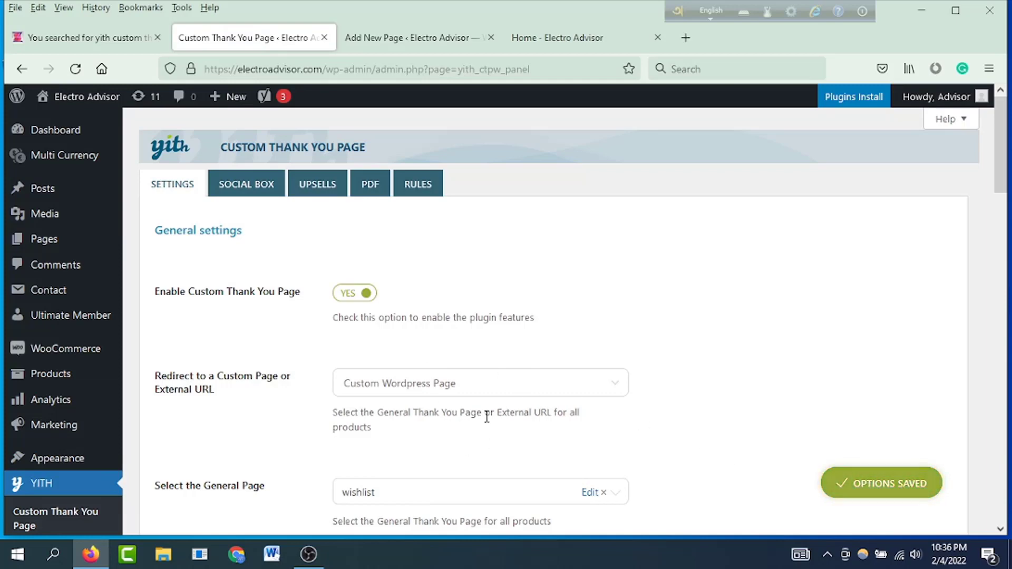
click(74, 69)
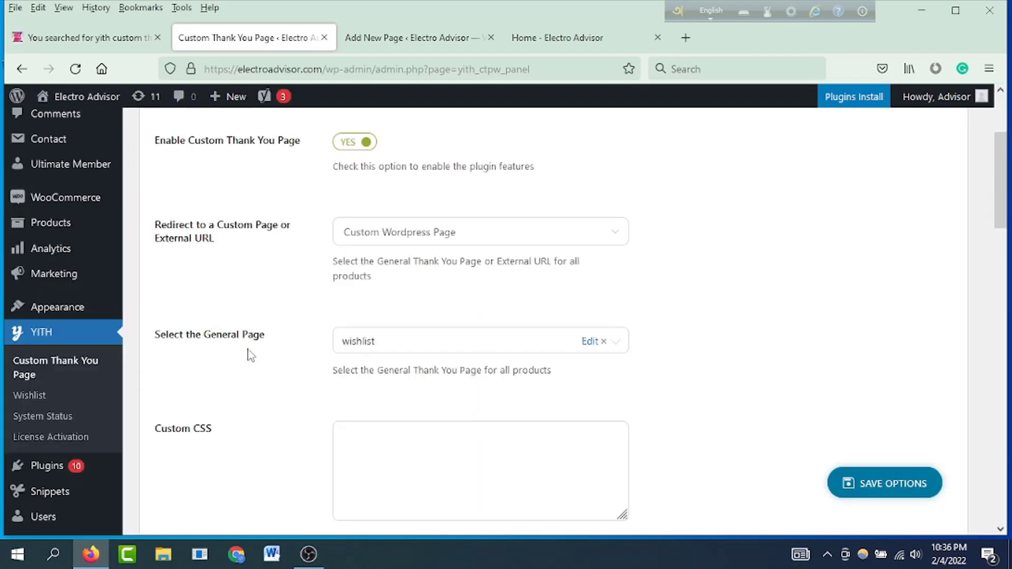
click(544, 351)
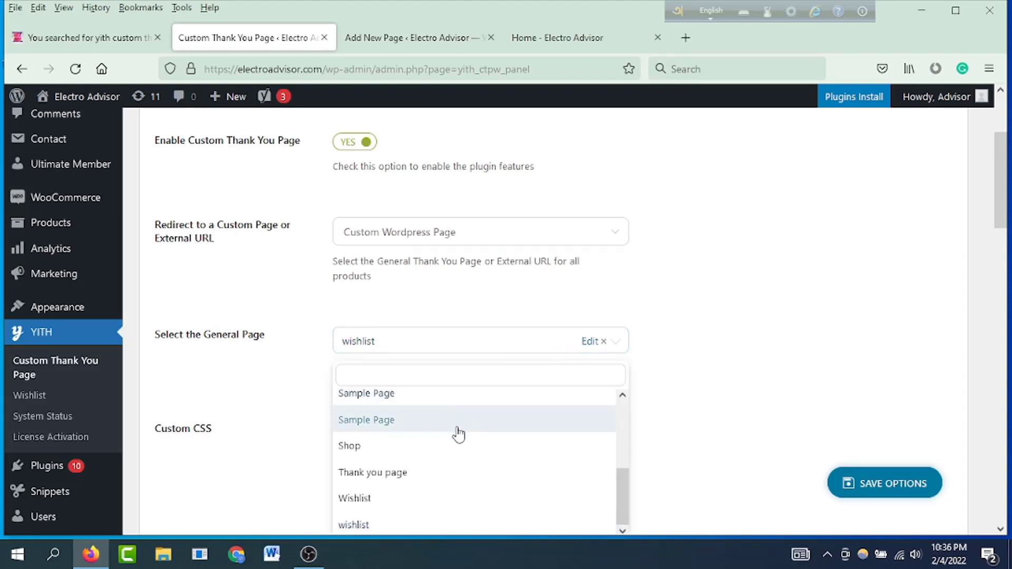
click(390, 473)
Step: Review the custom CSS, general priority choices and remaining style options, leaving them as they are, and save the plugin options
scroll(481, 373, down, 3)
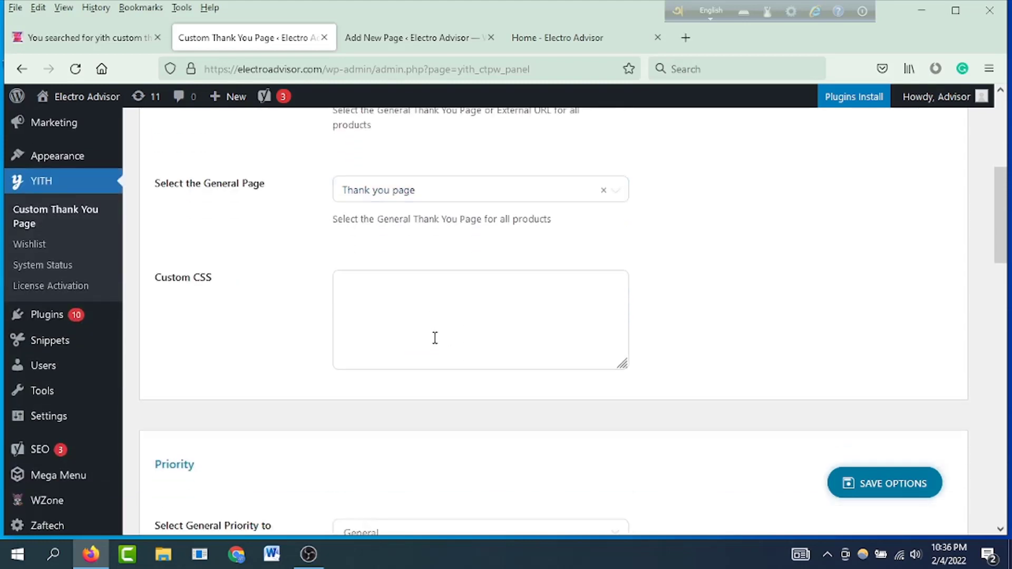
click(437, 299)
scroll(575, 307, down, 3)
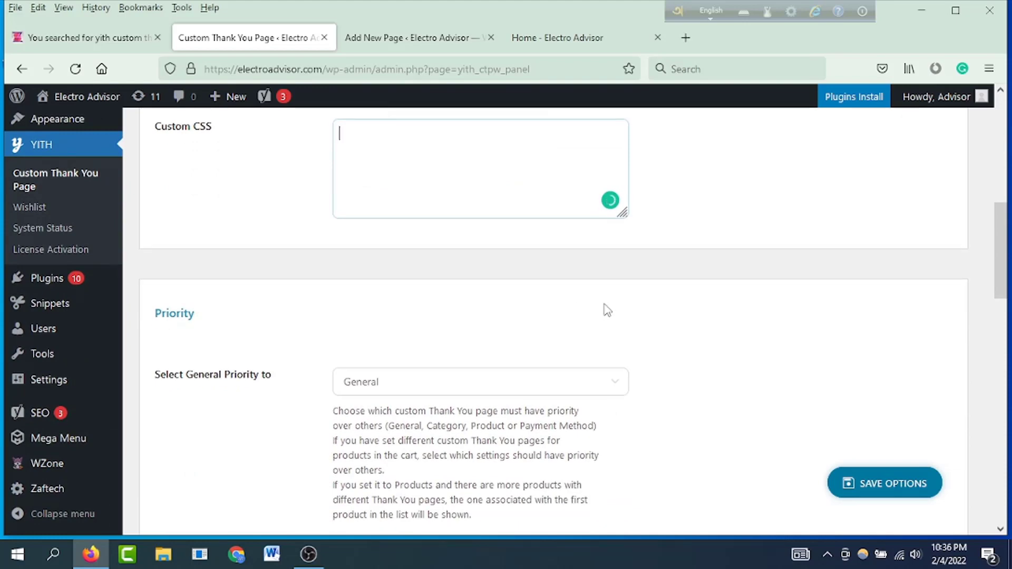
scroll(606, 309, down, 1)
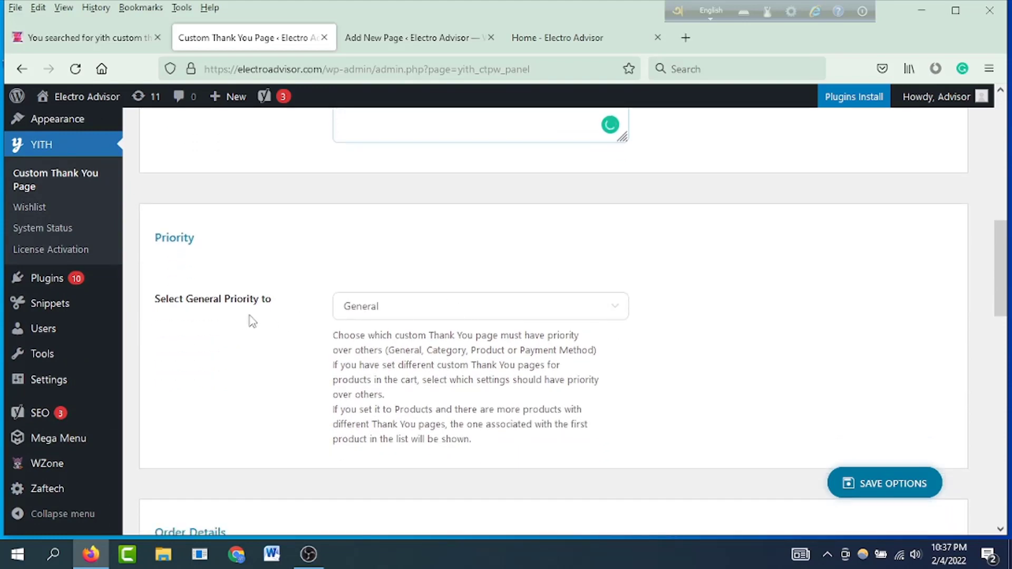
click(606, 319)
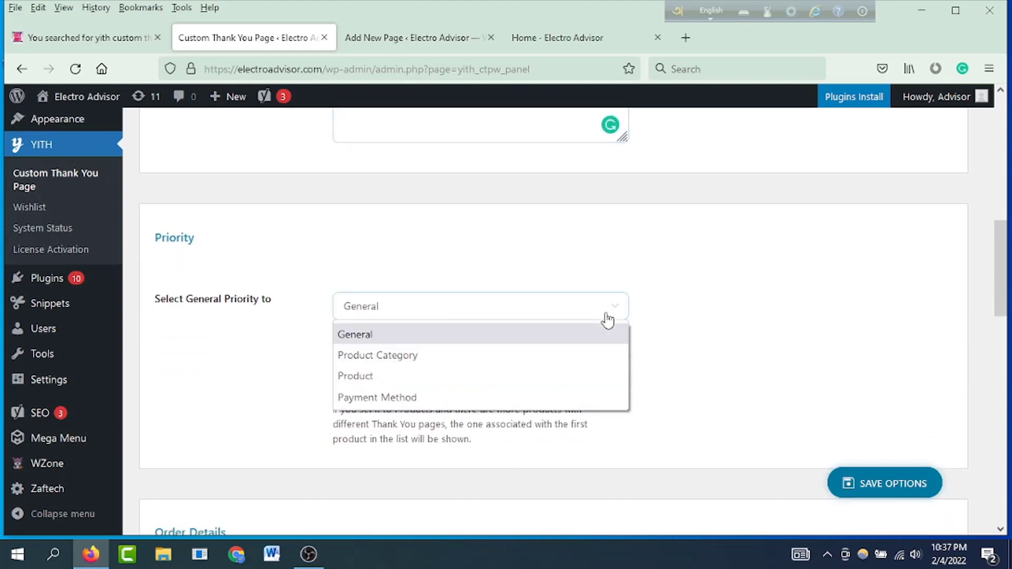
click(606, 318)
scroll(276, 309, down, 6)
scroll(284, 308, down, 5)
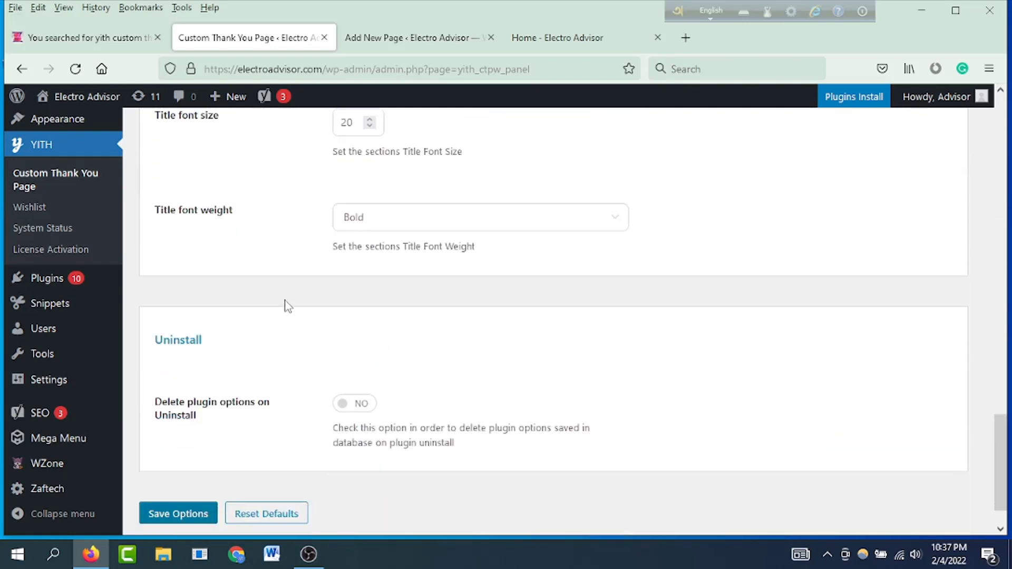
scroll(563, 324, up, 7)
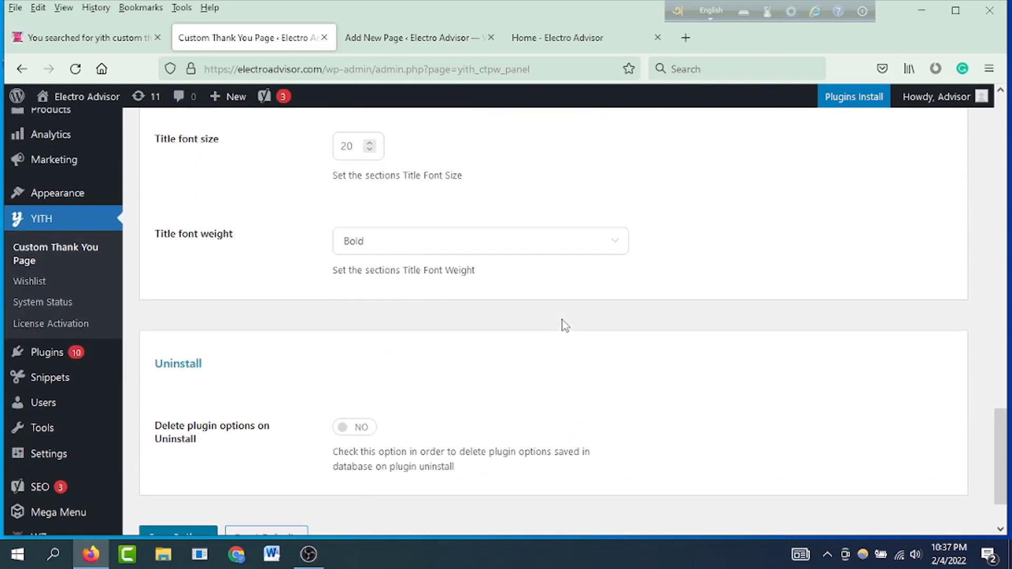
click(924, 482)
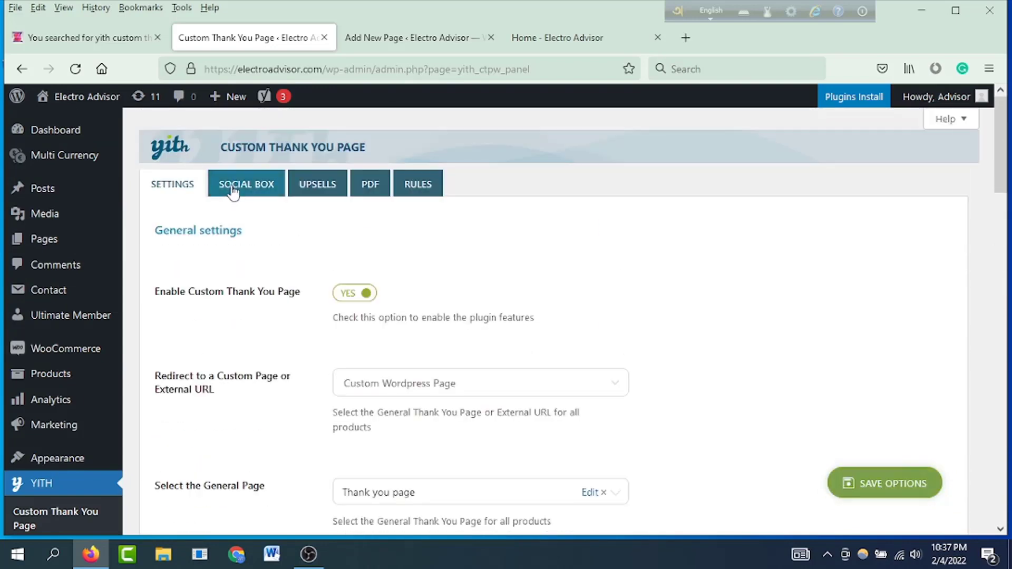
Step: Open the Social Box settings and examine the section title and the Facebook, Twitter and Pinterest sharing options
click(230, 185)
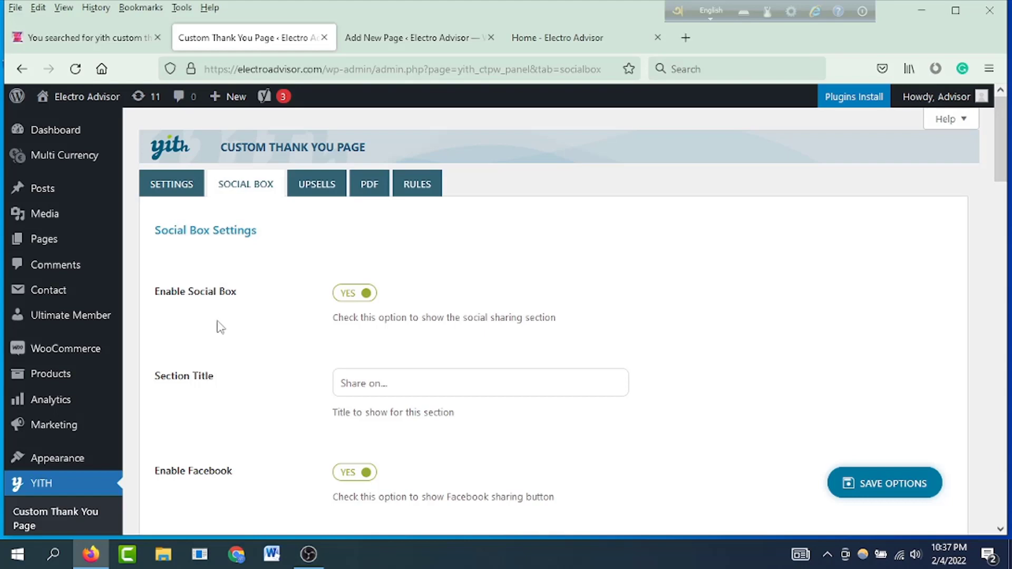
scroll(299, 372, down, 3)
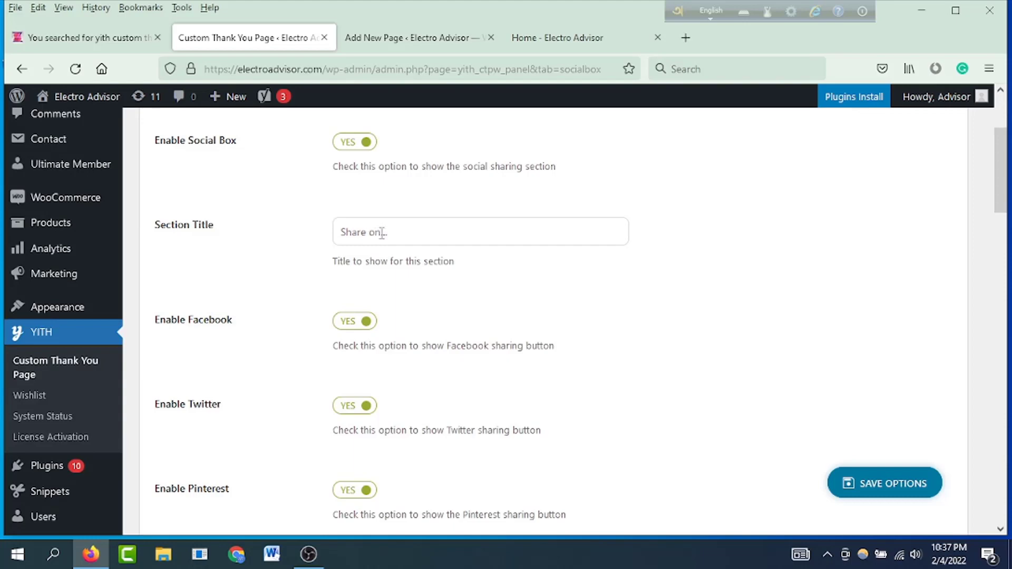
drag(398, 233, 322, 222)
click(416, 235)
scroll(275, 290, down, 2)
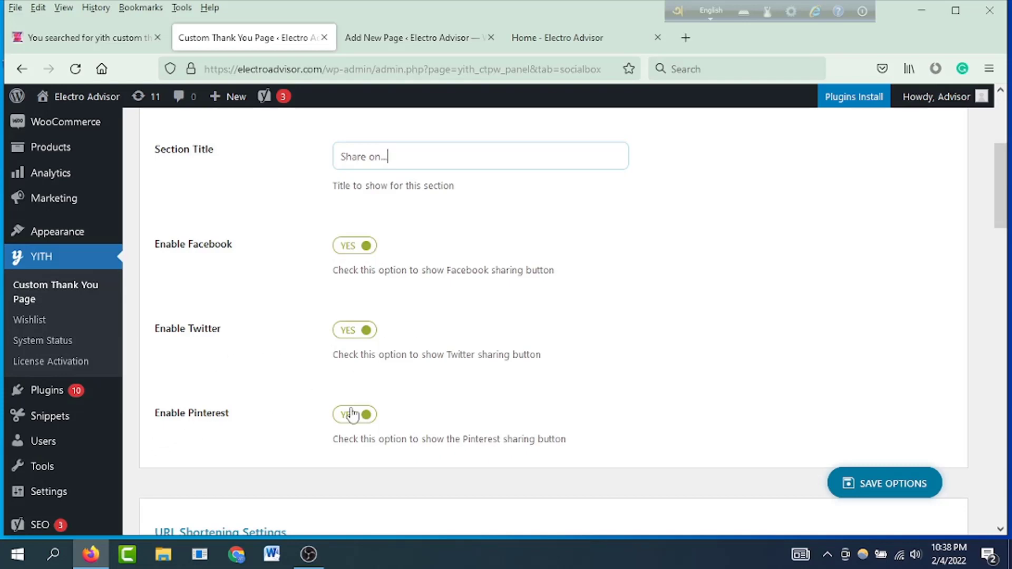
scroll(353, 411, down, 3)
scroll(359, 408, up, 3)
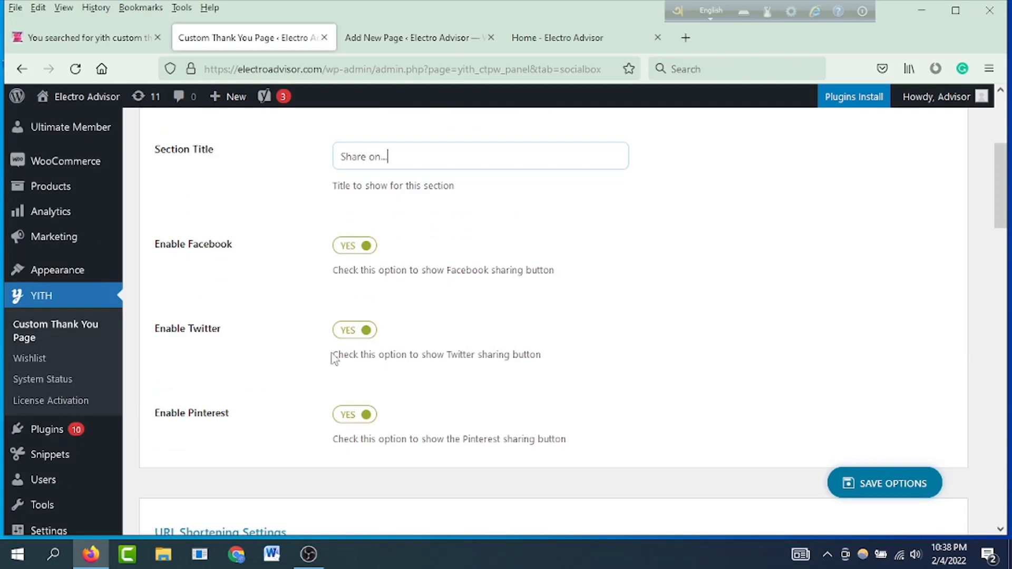
Step: Switch the Pinterest sharing option off and back on
click(348, 417)
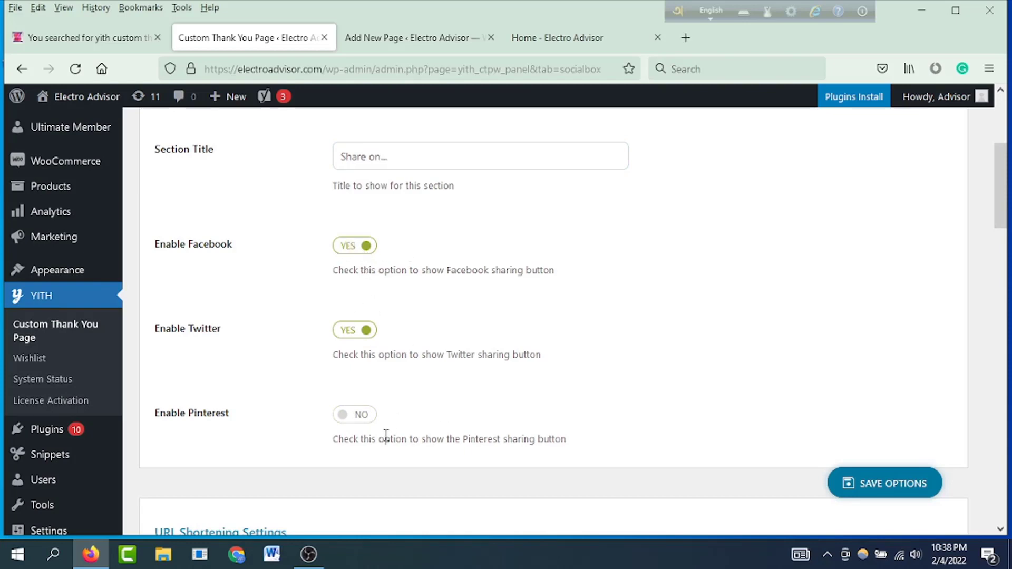
click(356, 416)
scroll(350, 379, down, 8)
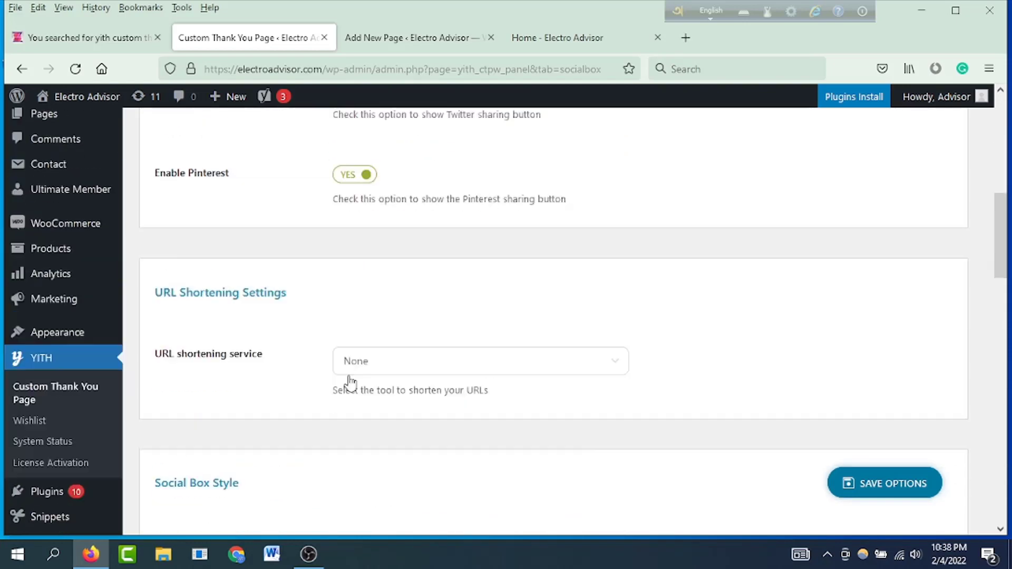
Step: Review the URL shortening and social box style options, save the Social Box settings and open the UpSells settings
scroll(373, 391, down, 8)
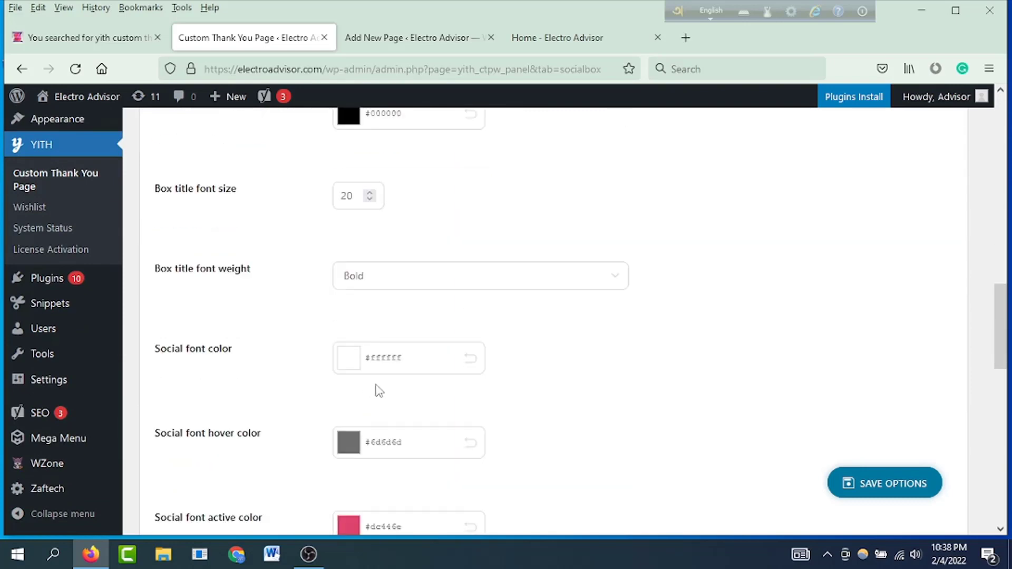
scroll(386, 387, up, 17)
scroll(388, 390, up, 5)
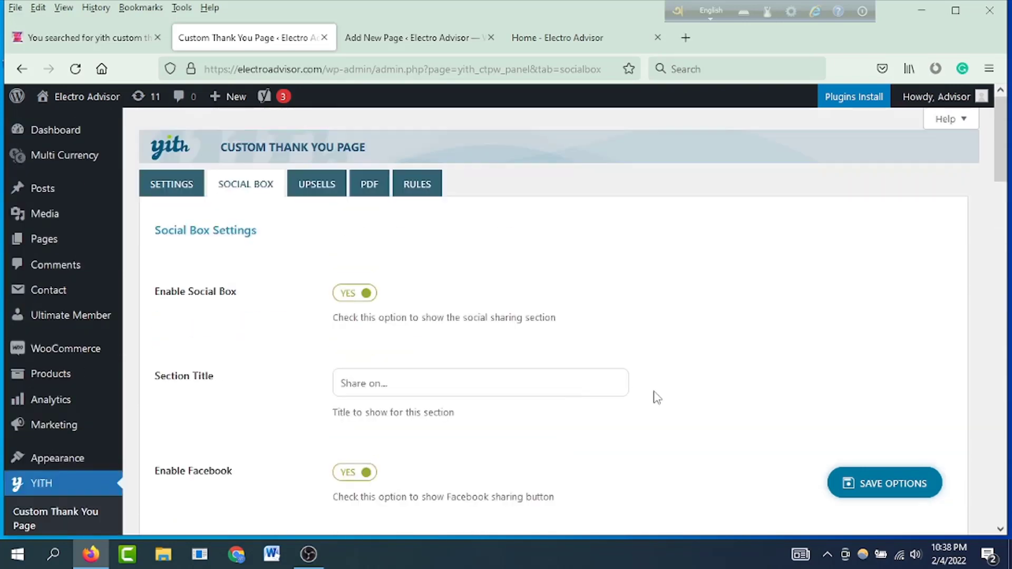
click(317, 184)
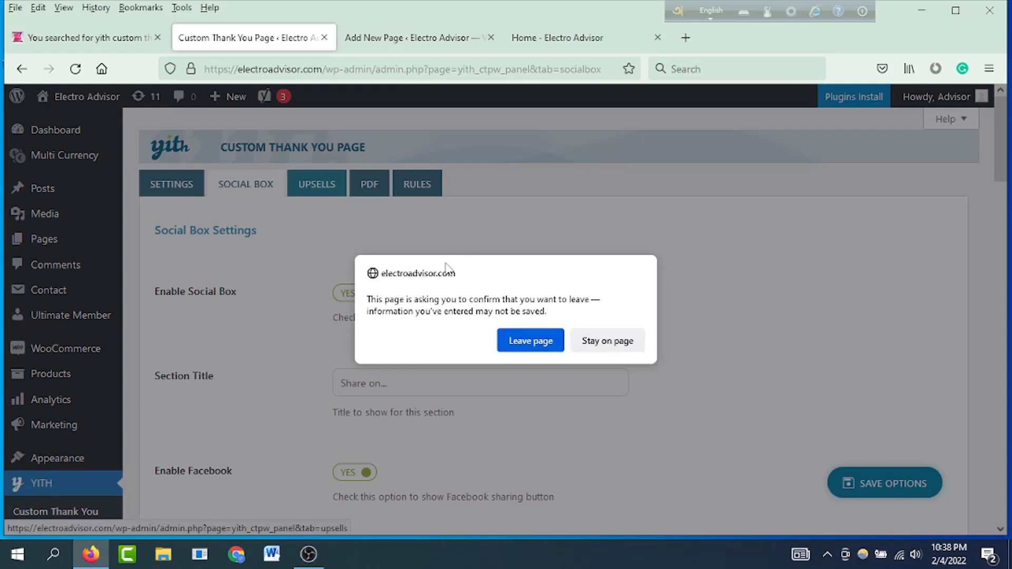
click(610, 343)
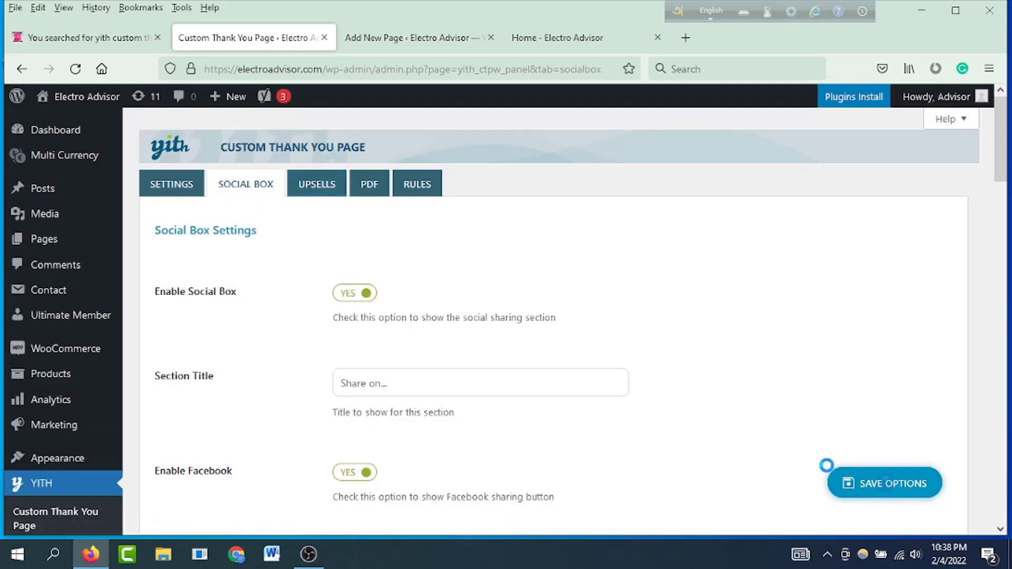
click(828, 467)
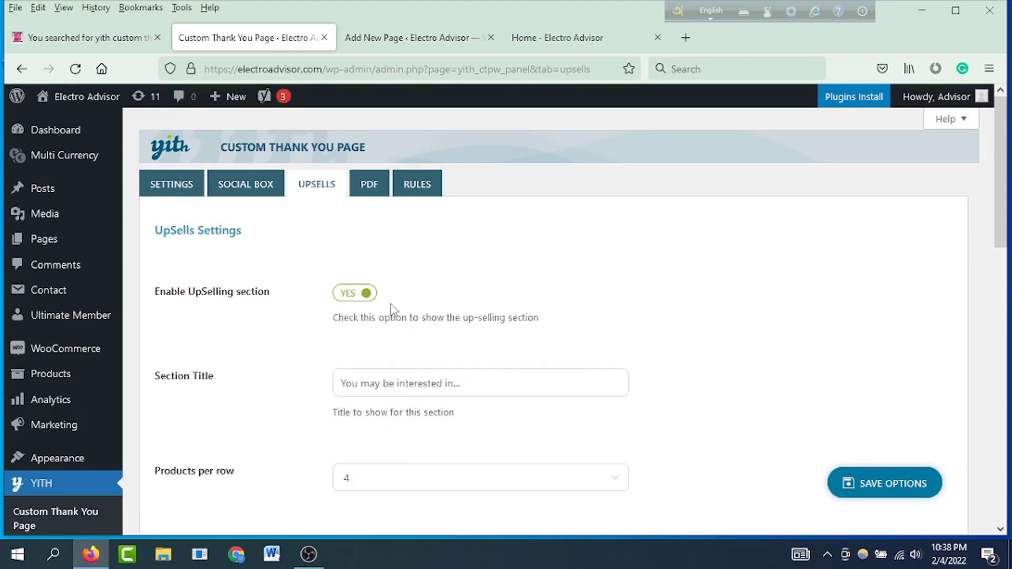
Step: Review the upselling section title, keep 4 products per row and set the products per page to 8
scroll(391, 305, down, 2)
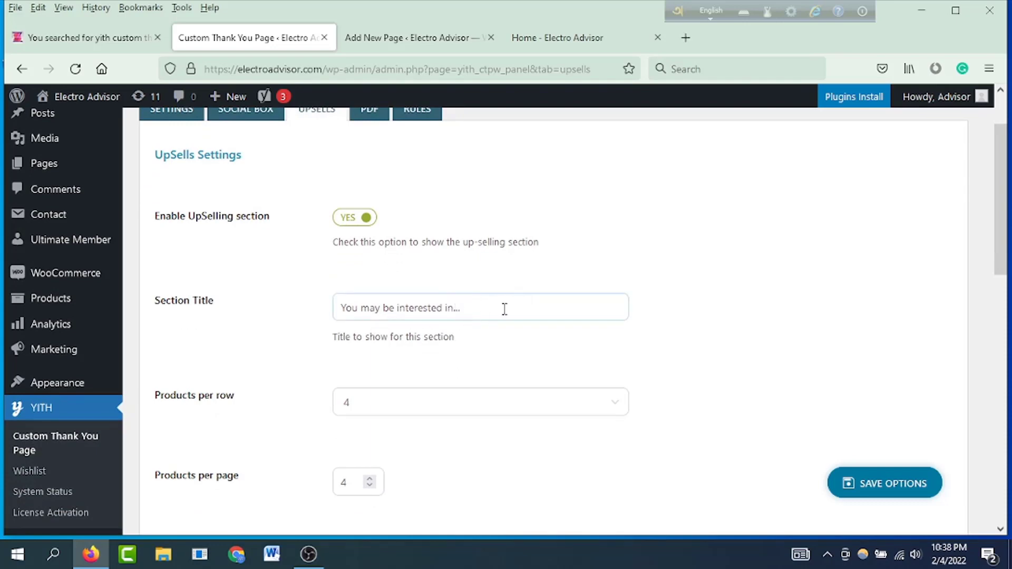
scroll(364, 343, down, 4)
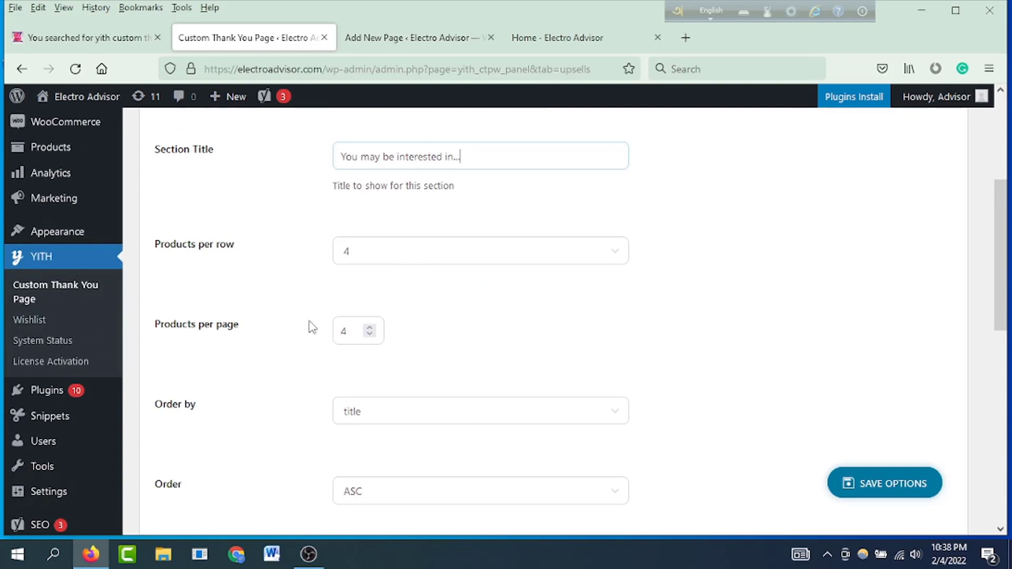
click(552, 258)
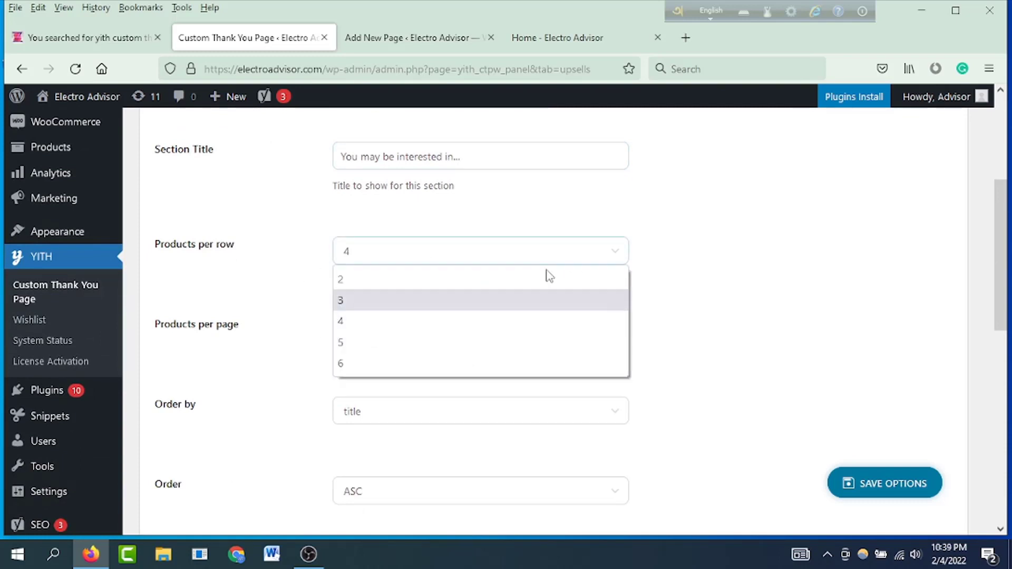
click(532, 262)
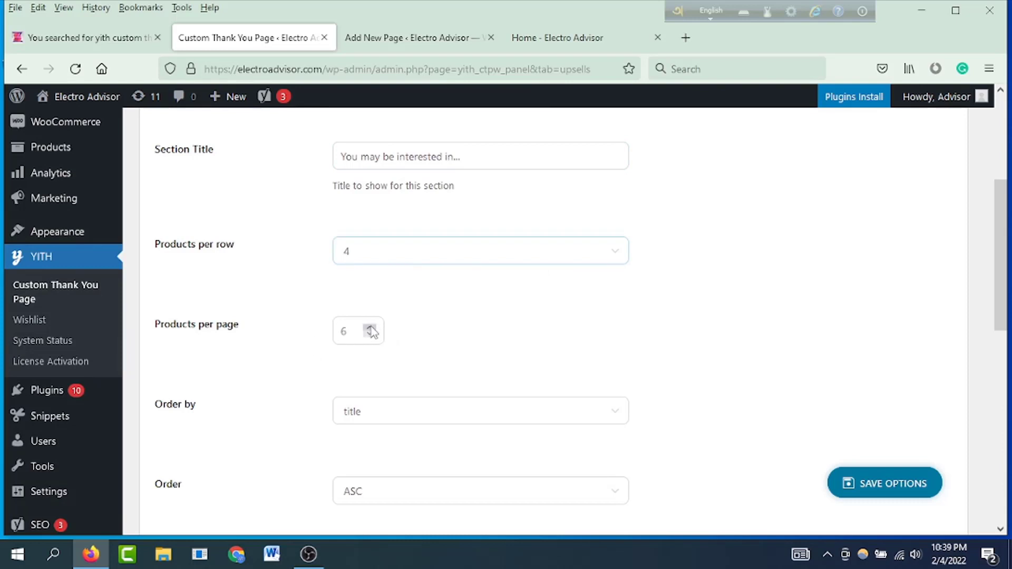
click(371, 332)
Step: Review the upsell ordering, product selection and title style options, leaving them as they are, and save the UpSells options
scroll(424, 329, down, 3)
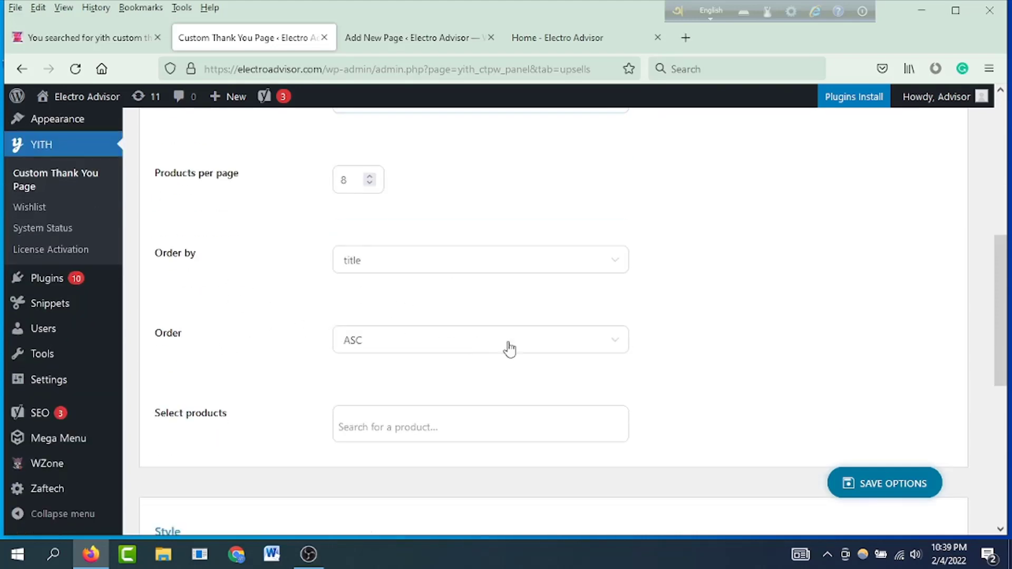
scroll(237, 424, down, 2)
click(467, 356)
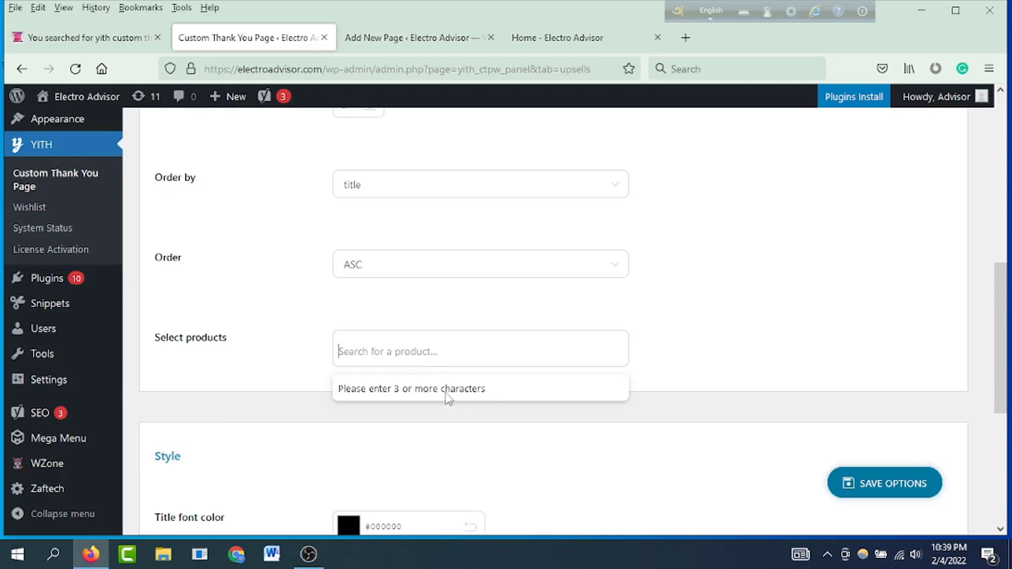
scroll(375, 380, down, 5)
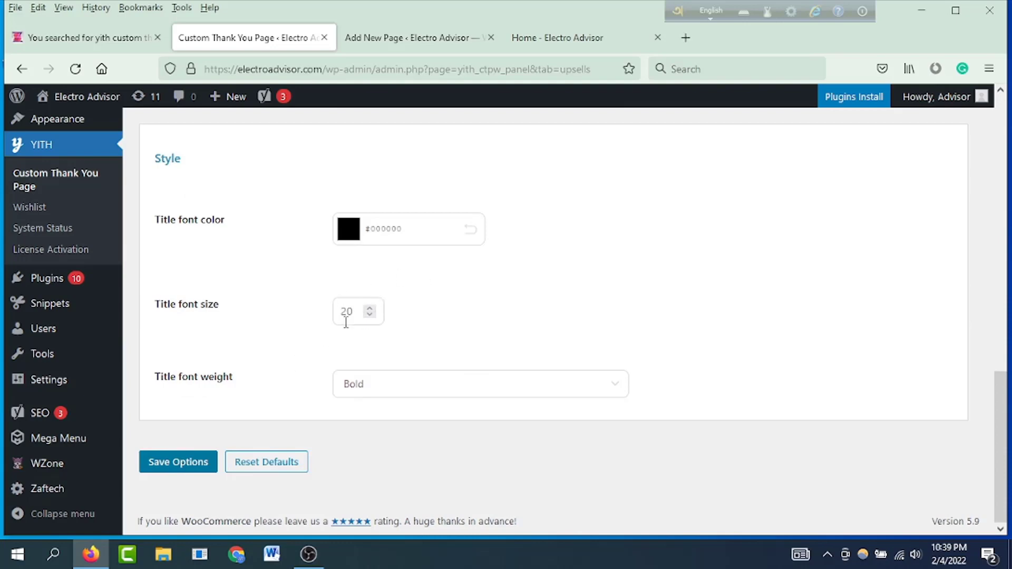
scroll(357, 334, up, 10)
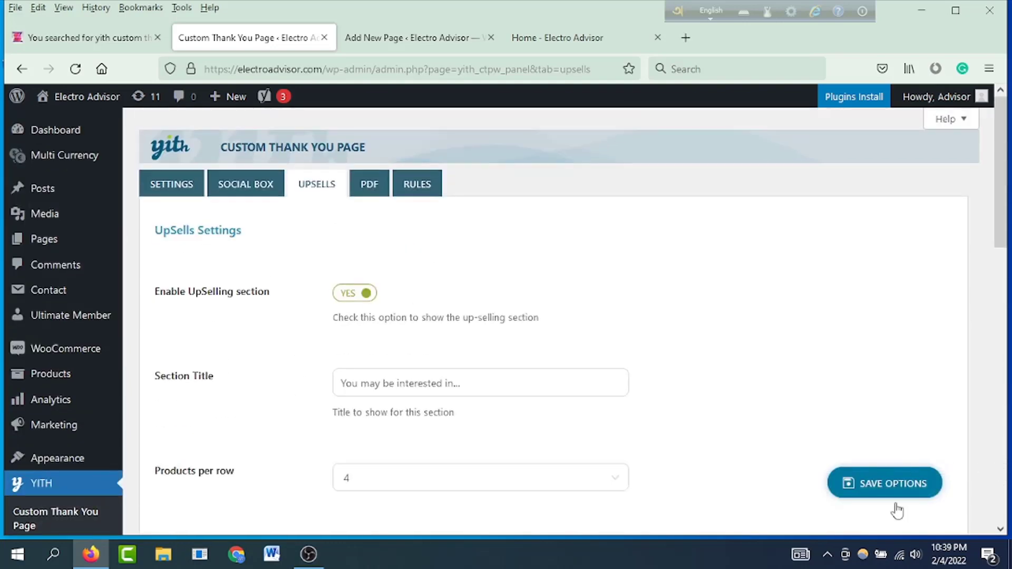
click(896, 505)
Step: Open the live site in a new browser tab and add the Bang & Olufsen Beoplay HX Headphone (Copy) to the cart
mouse_move(69, 103)
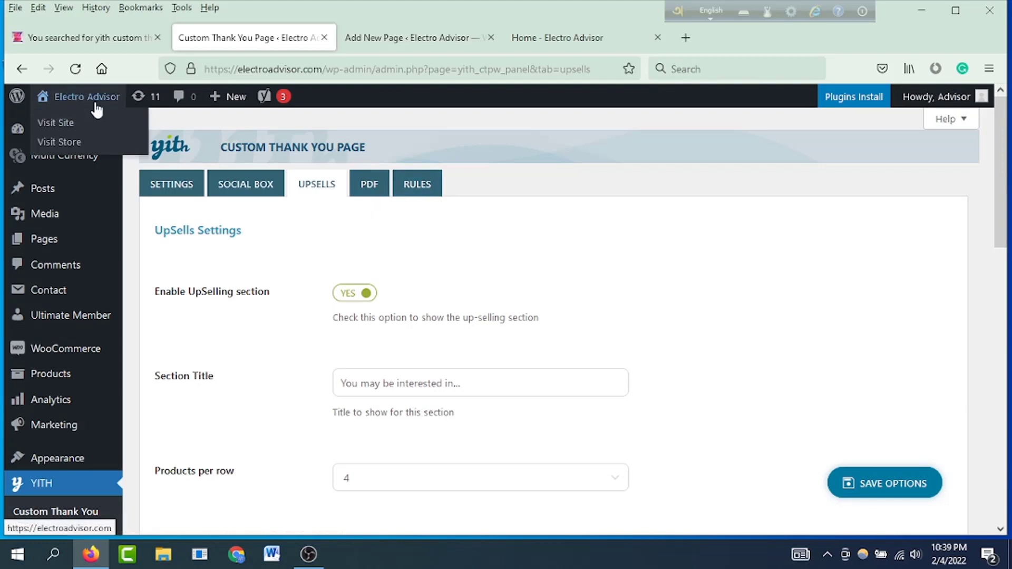
right_click(61, 127)
click(114, 136)
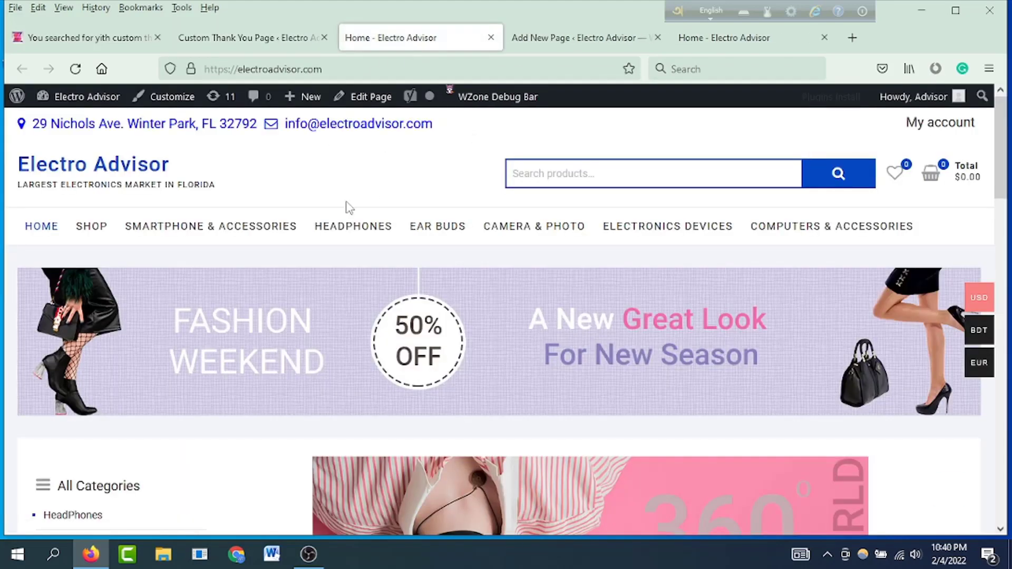
scroll(369, 216, down, 1)
scroll(390, 231, down, 5)
scroll(375, 290, up, 3)
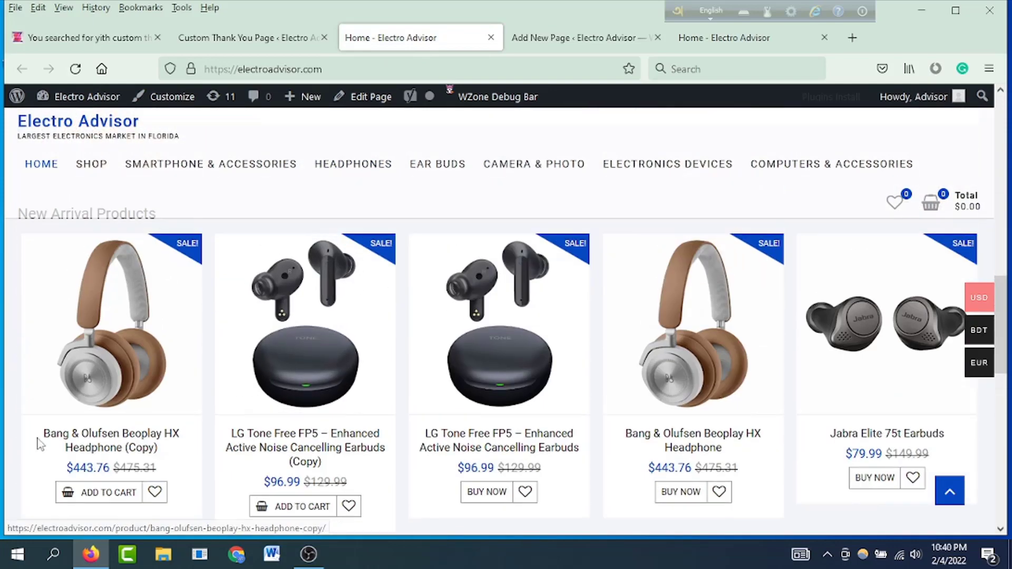
scroll(39, 443, down, 3)
scroll(133, 420, up, 3)
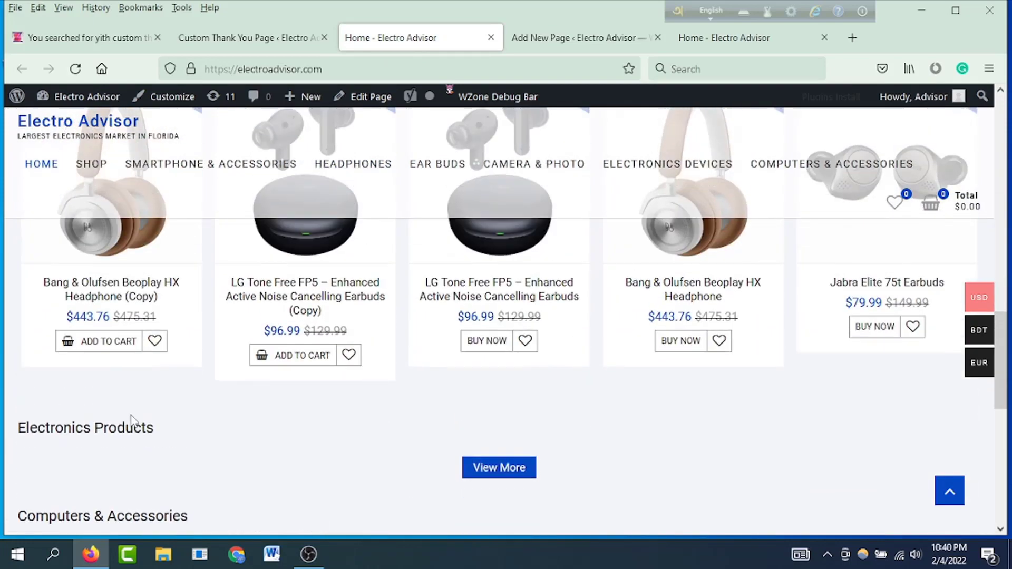
click(100, 341)
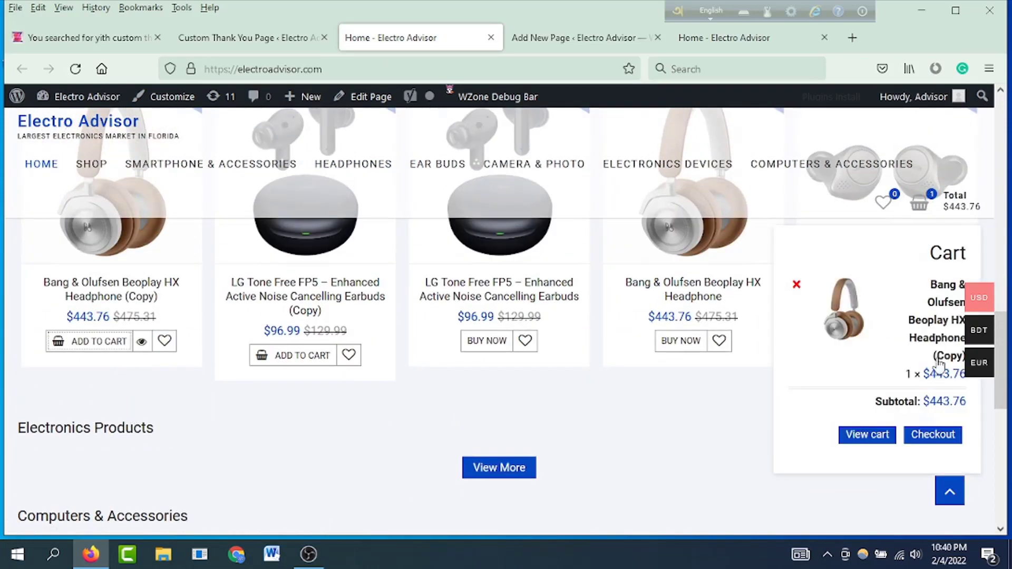
Step: Proceed from the cart to checkout and place the order with cash on delivery, keeping the prefilled billing details
click(866, 436)
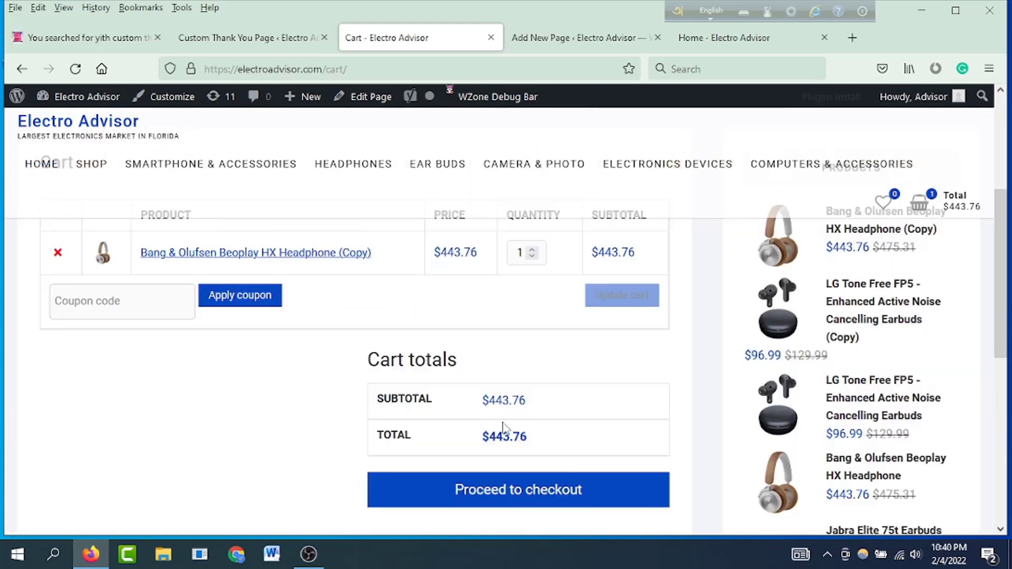
click(634, 477)
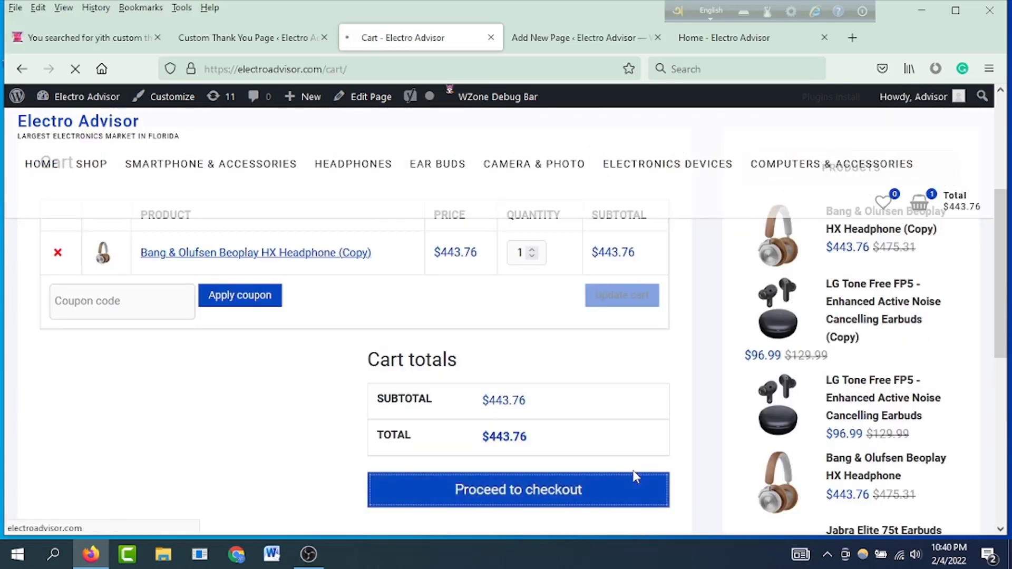
scroll(253, 379, down, 10)
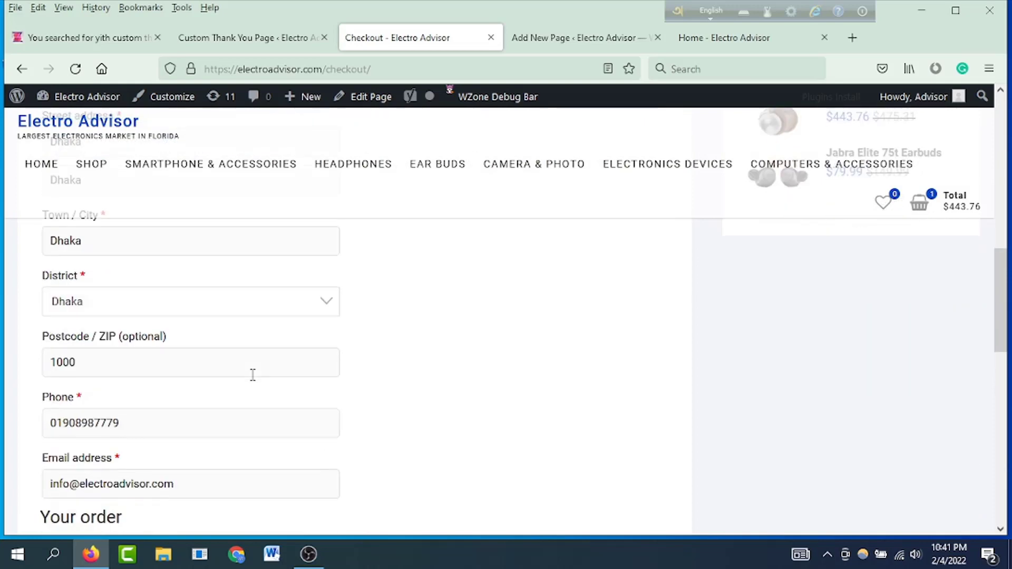
scroll(255, 379, down, 3)
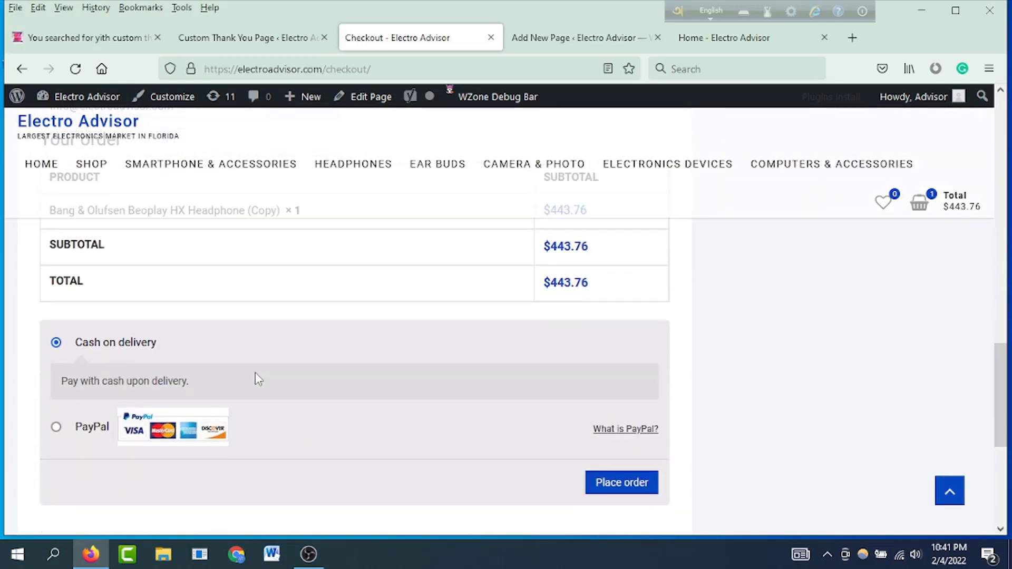
click(622, 490)
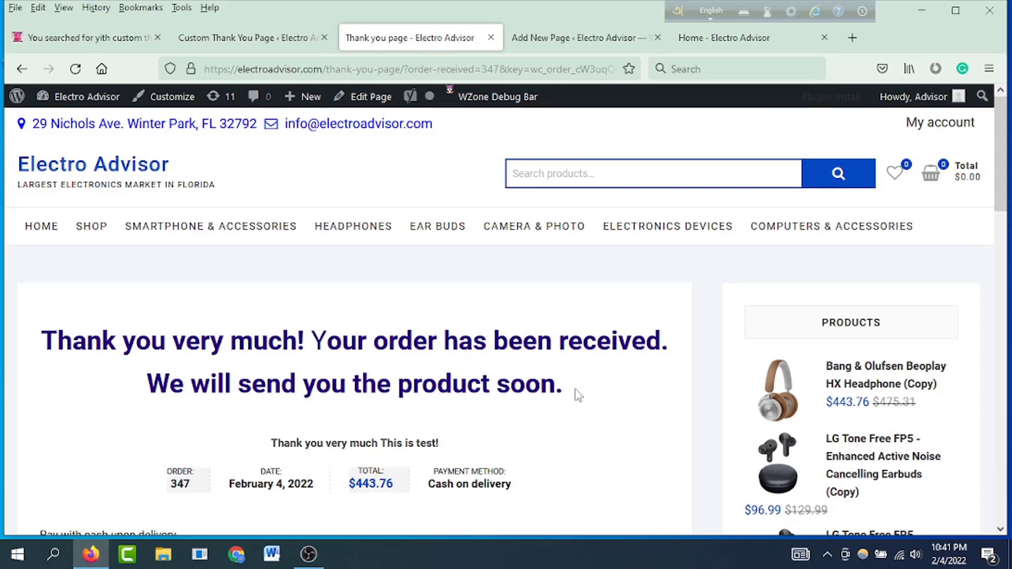
Step: Examine the thank you page's order details, customer details and social box, and try sharing the purchase on Facebook
scroll(548, 388, down, 3)
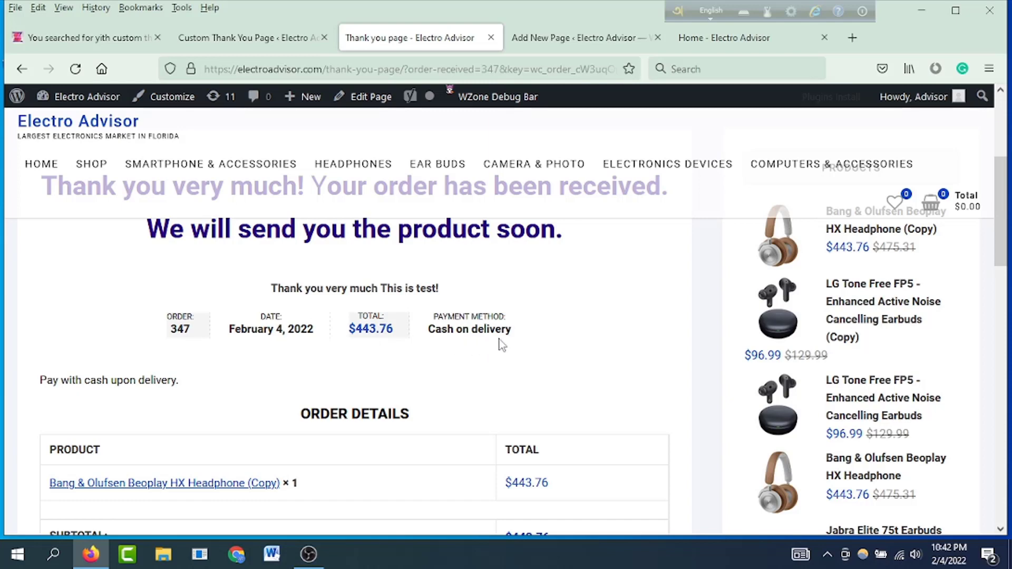
scroll(203, 333, down, 2)
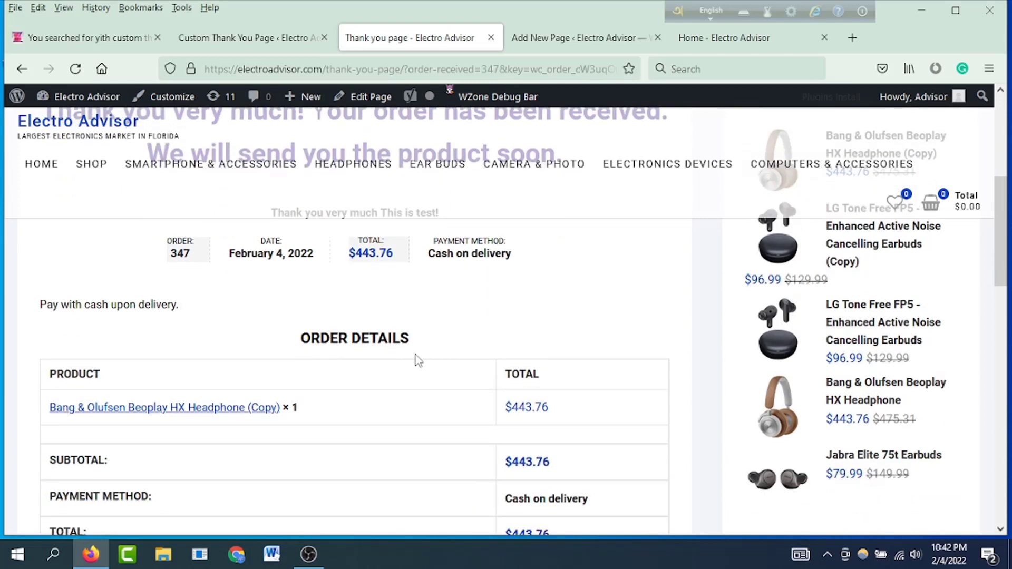
scroll(221, 328, down, 3)
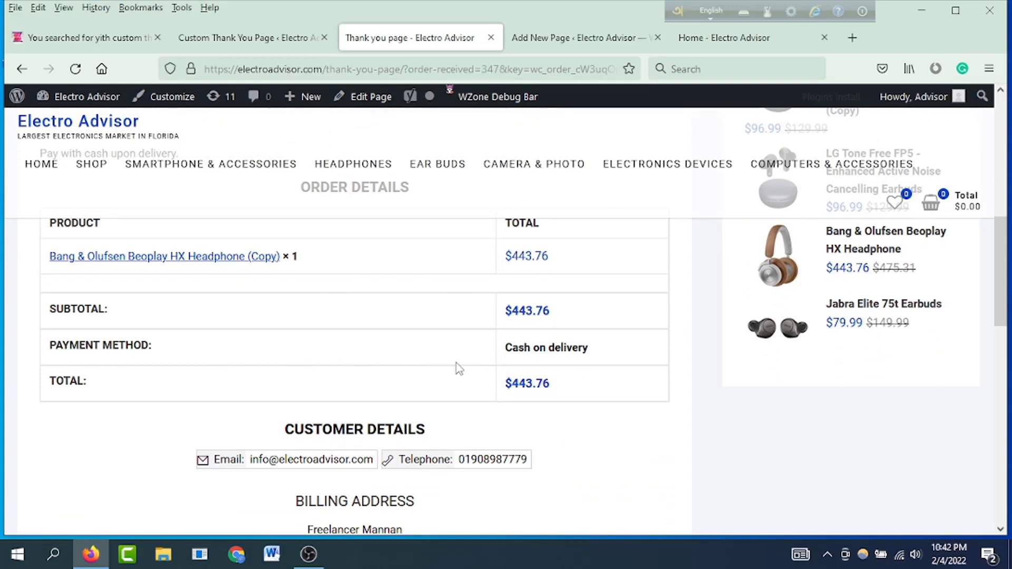
scroll(457, 366, down, 4)
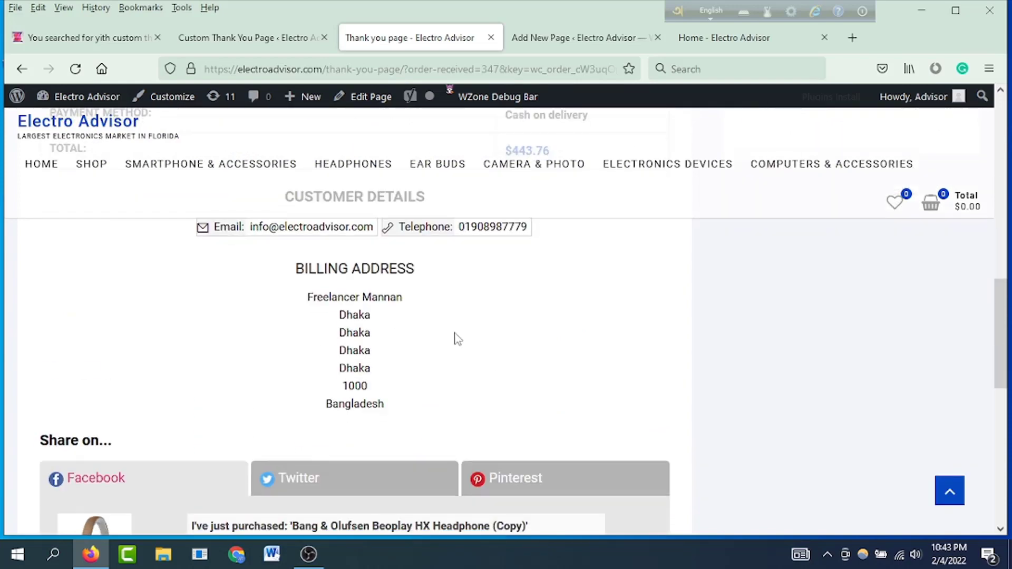
scroll(454, 339, down, 3)
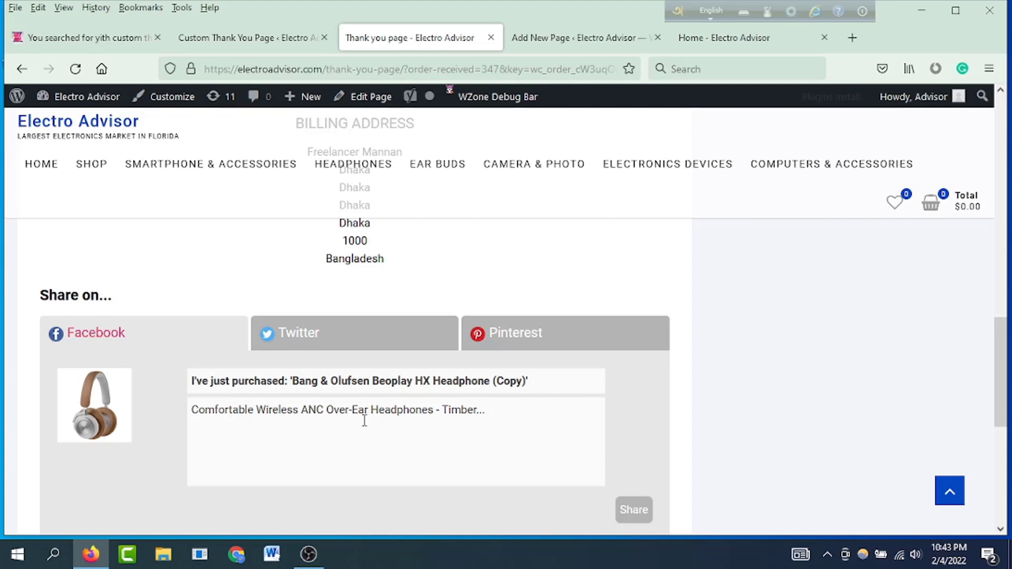
scroll(464, 417, down, 1)
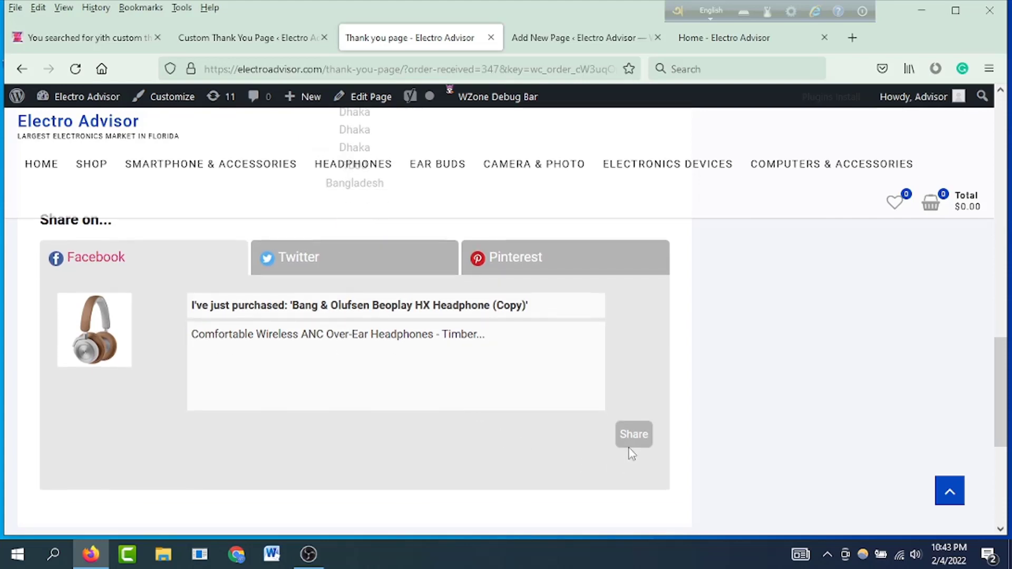
click(634, 435)
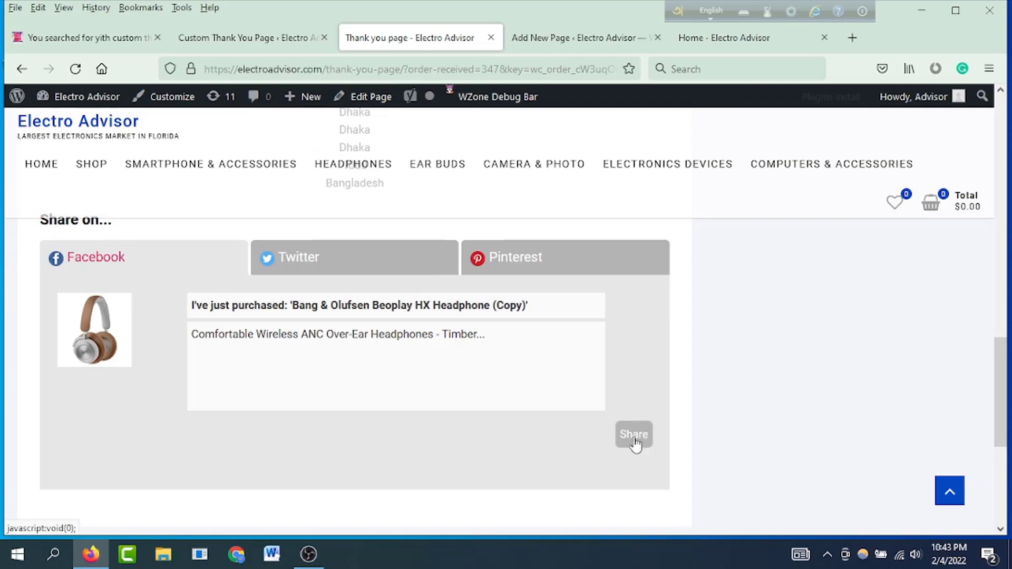
Step: Return to the thank you page's heading and review the custom message and order summary again
scroll(382, 393, up, 10)
scroll(382, 393, up, 2)
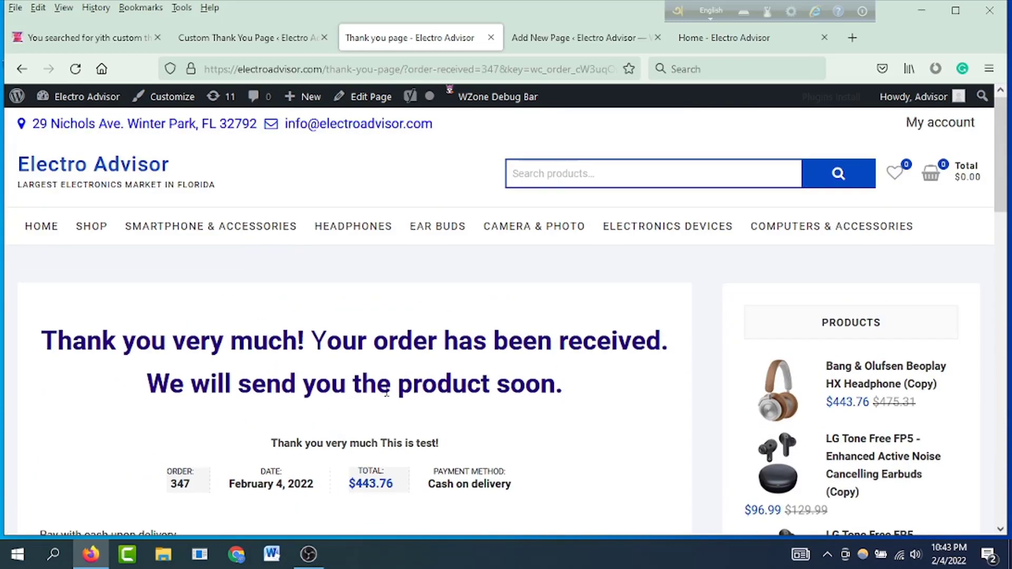
scroll(423, 378, down, 2)
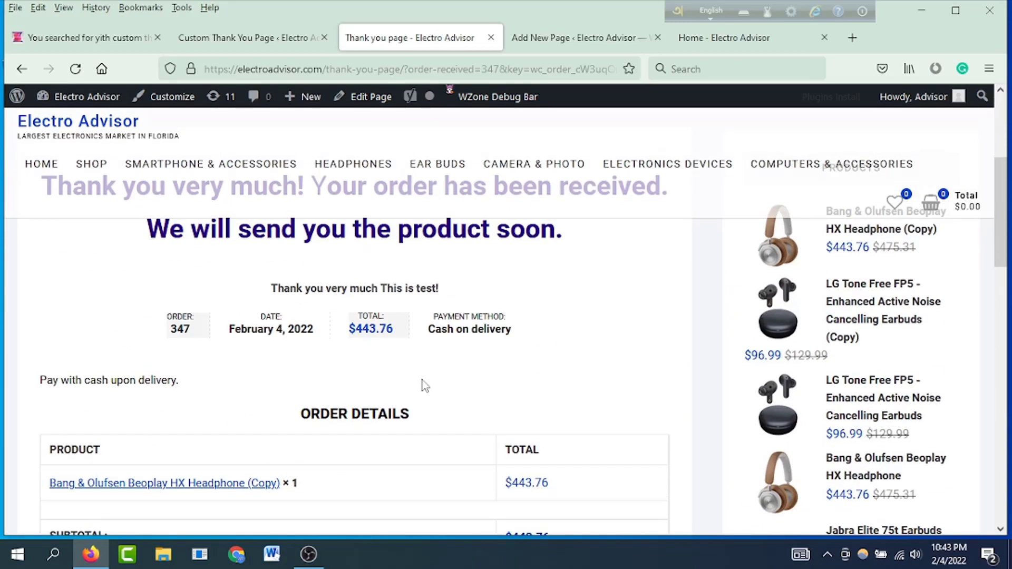
scroll(423, 382, up, 2)
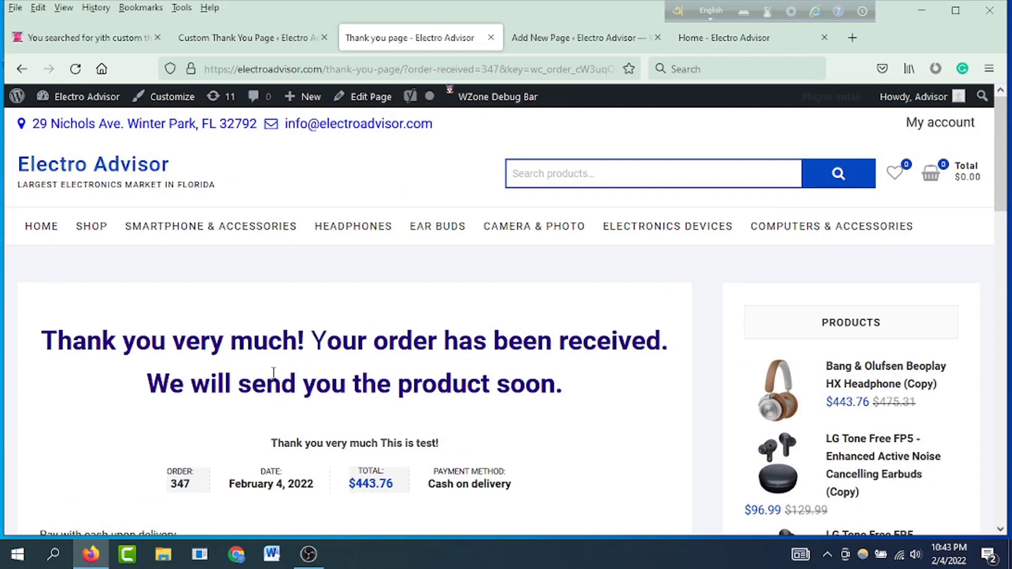
scroll(311, 358, down, 2)
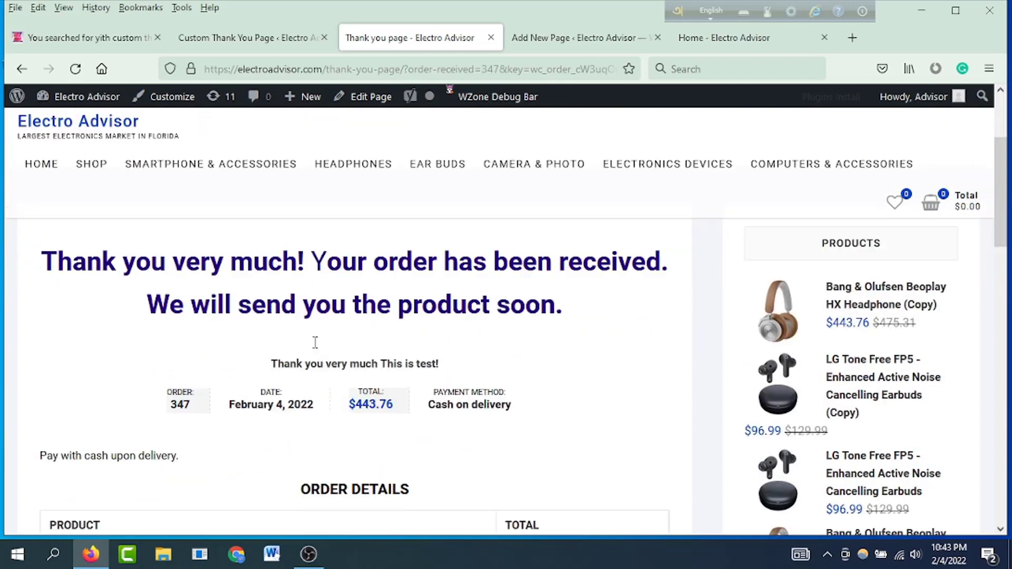
scroll(317, 343, down, 2)
scroll(311, 351, up, 2)
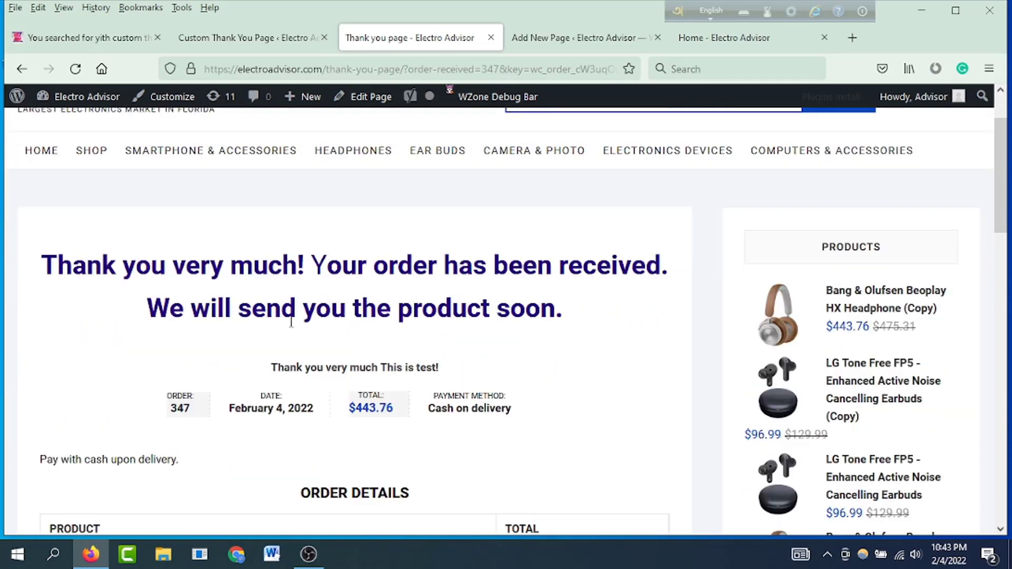